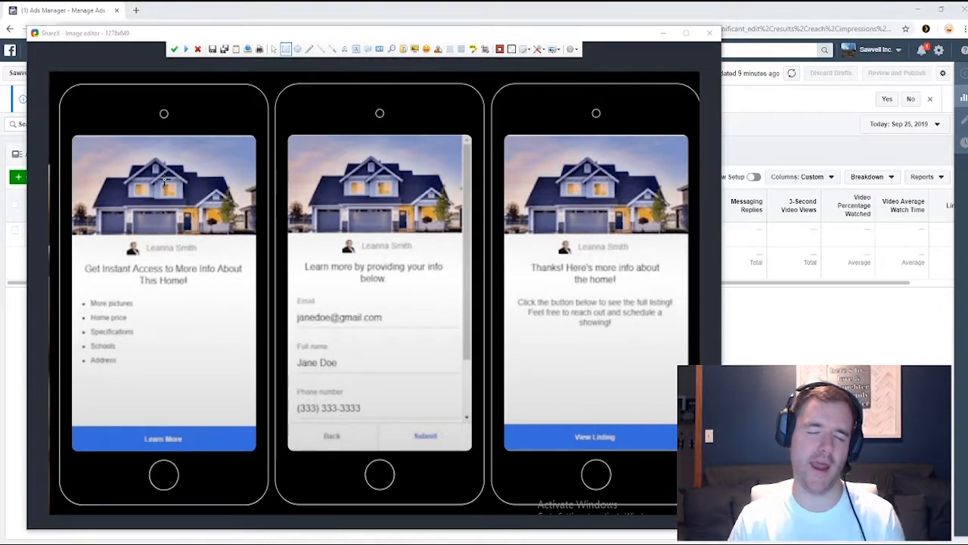
Step: Search Google Images for "facebook lead ads" and view the Instapage example of the three-screen subscribe and submit flow
left_click(135, 9)
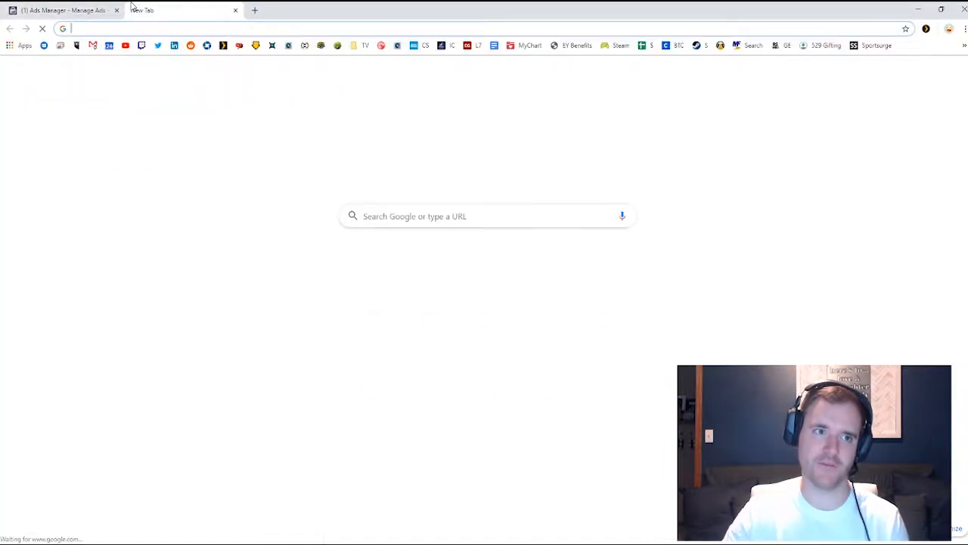
type("facebook lead ads")
key("Return")
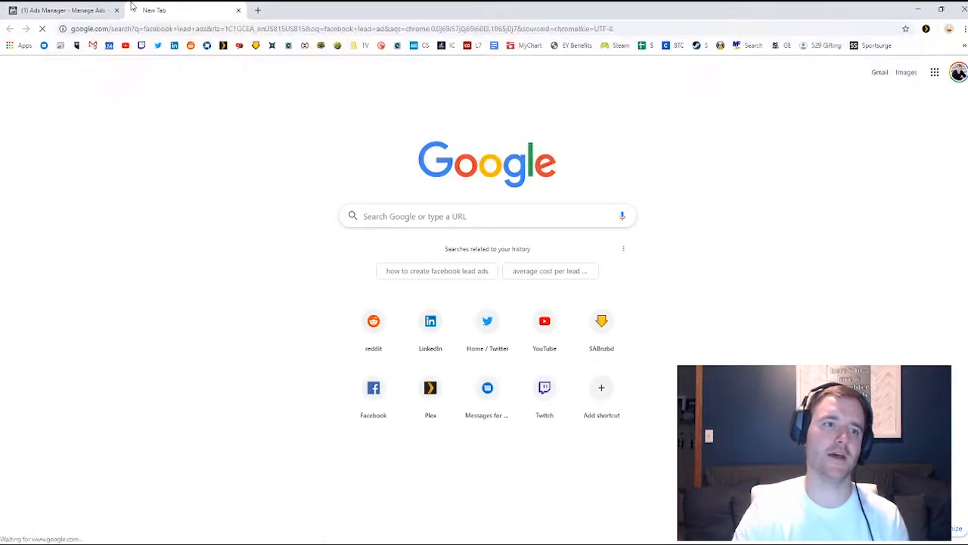
left_click(135, 91)
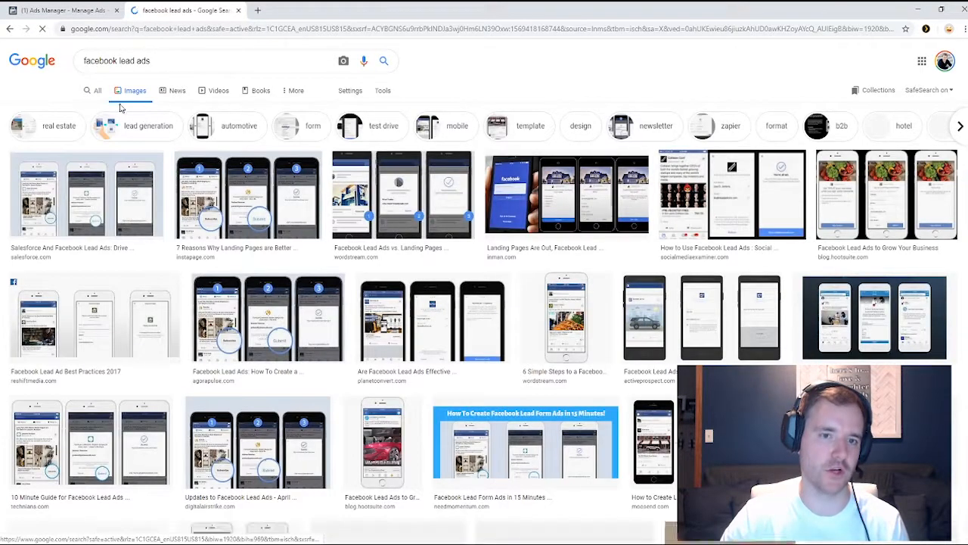
left_click(250, 177)
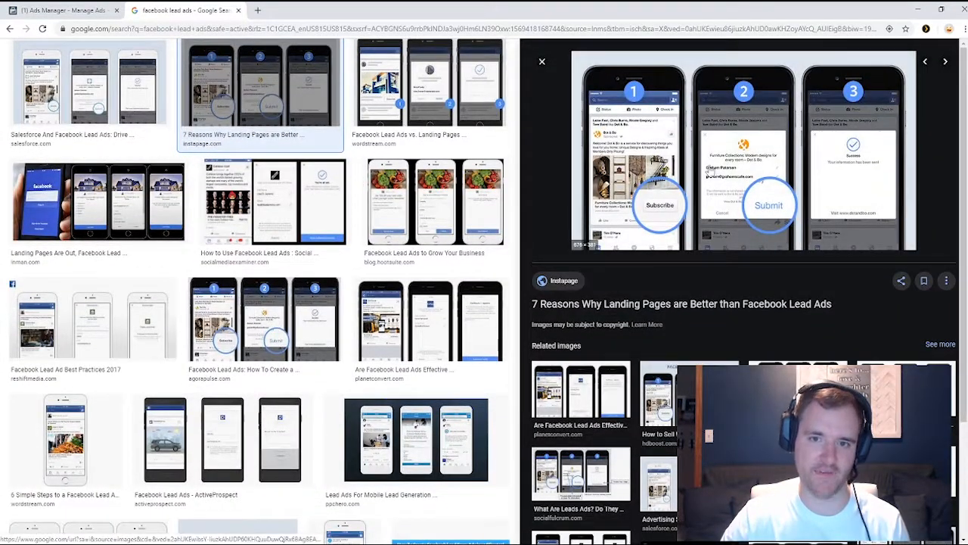
left_click(766, 206)
left_click(184, 13)
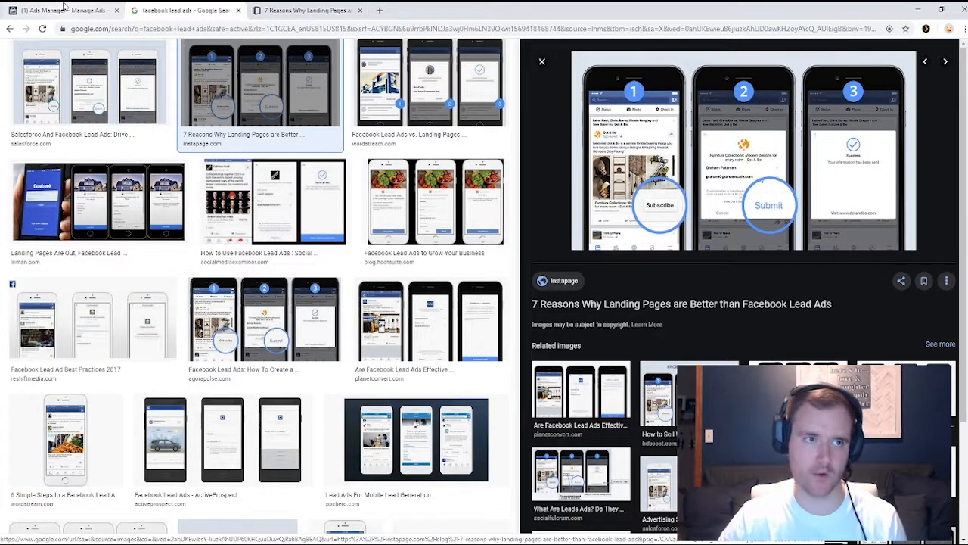
Step: Back in Ads Manager, start a new campaign named "Lead Ads Test" with the Auction buying type and Lead generation objective
left_click(451, 541)
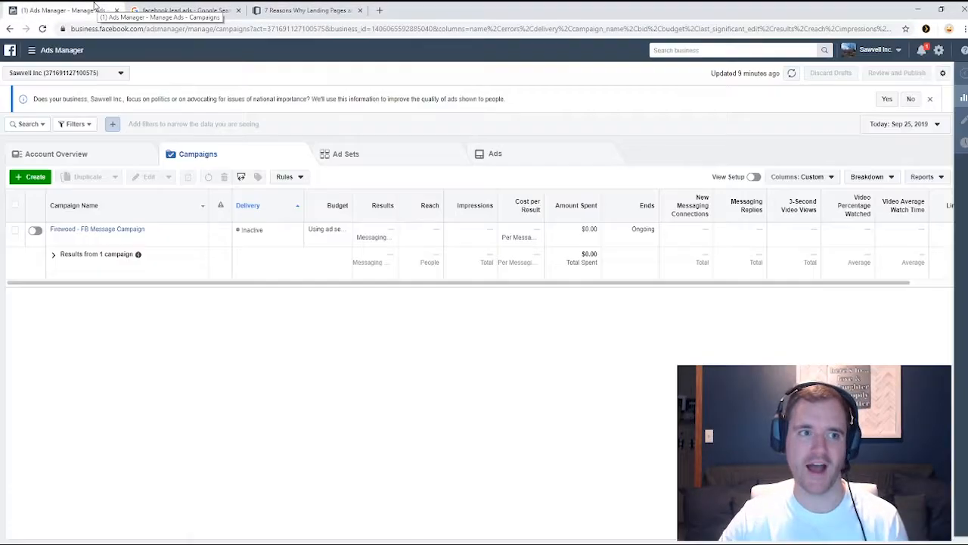
left_click(94, 6)
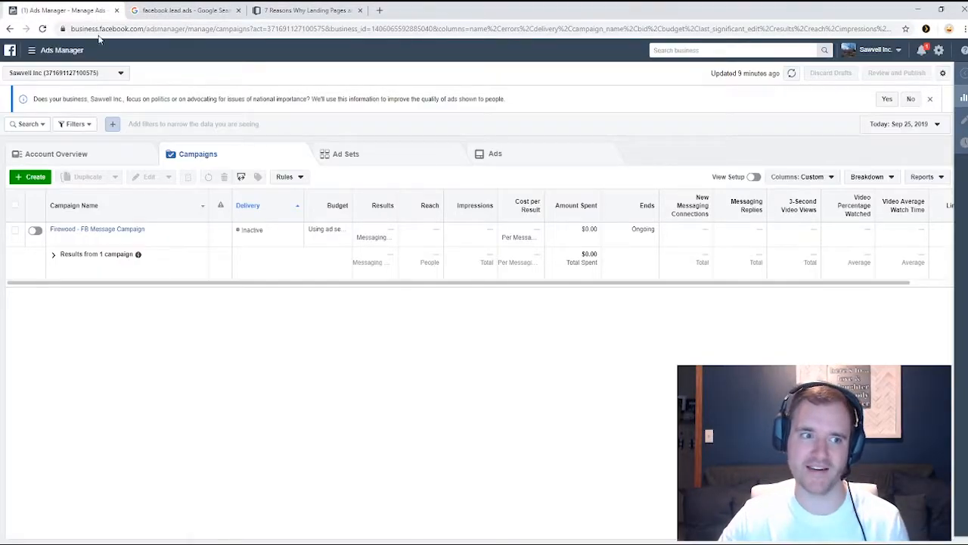
left_click(34, 179)
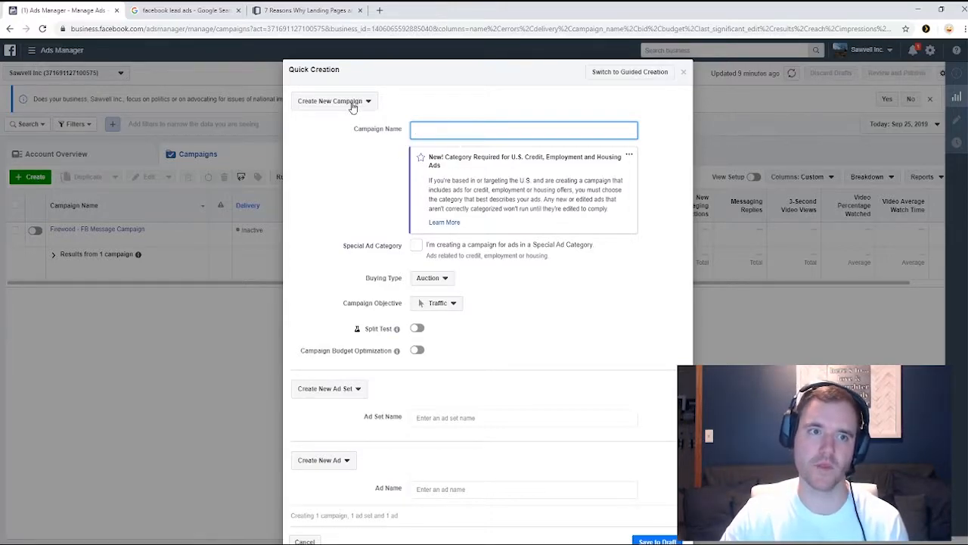
type("Lead Ads Test")
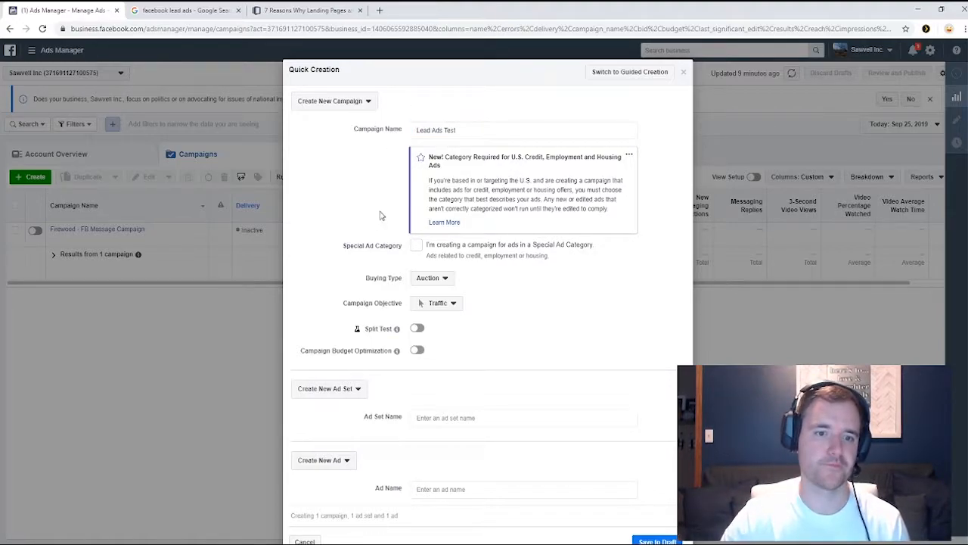
left_click(433, 279)
left_click(431, 293)
left_click(443, 303)
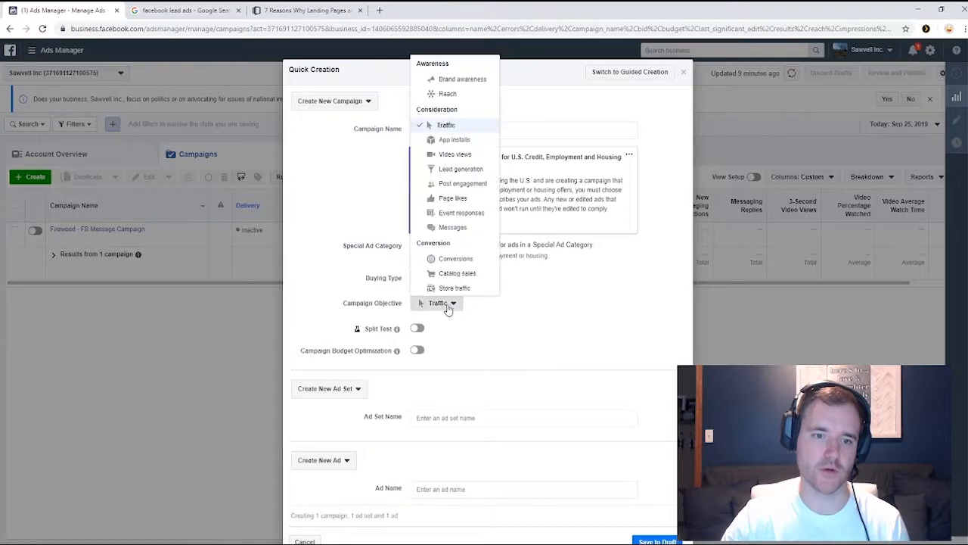
left_click(459, 169)
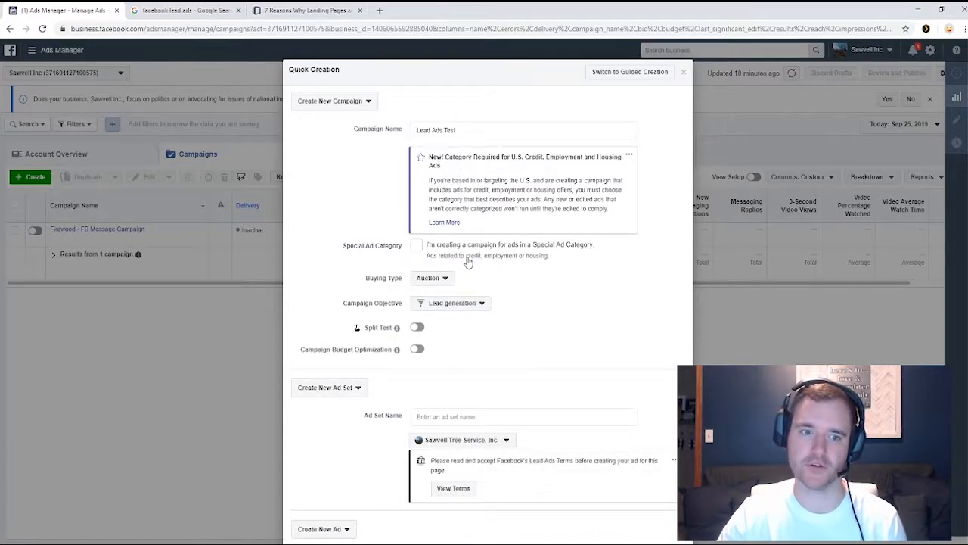
Step: Name both the new ad set and the new ad "Lead Gen Test" and save the campaign to draft
scroll(339, 298, "down", 2)
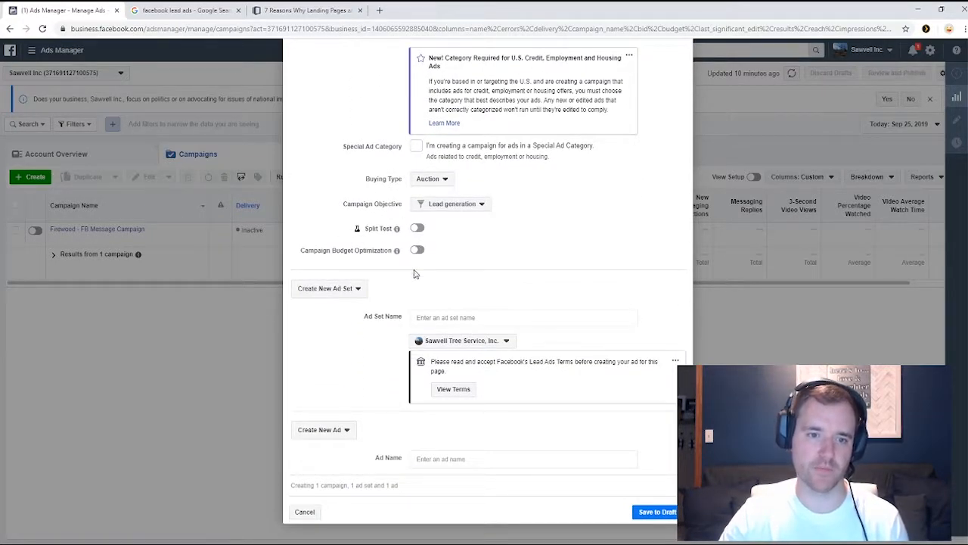
left_click(437, 317)
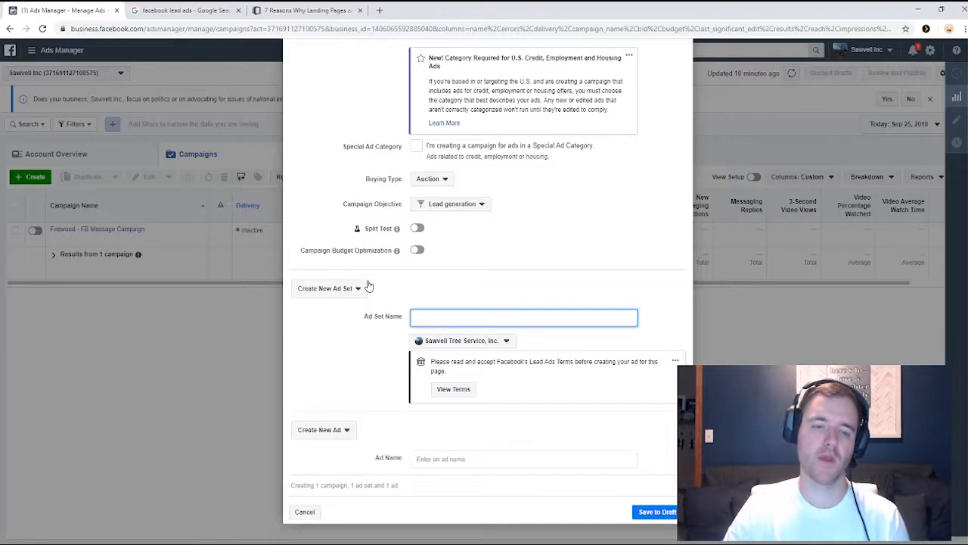
type("Lead Gen Test")
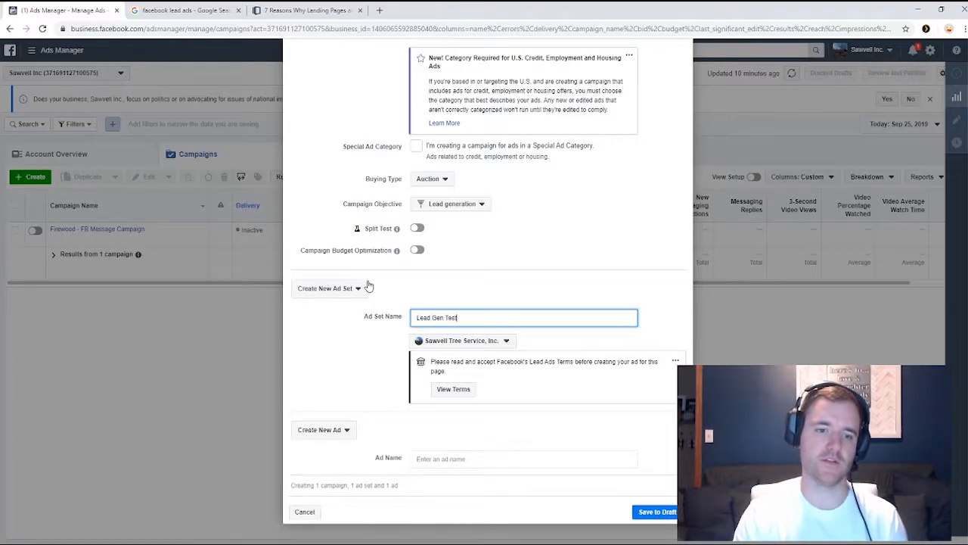
left_click(472, 459)
type("Lead Gen Test")
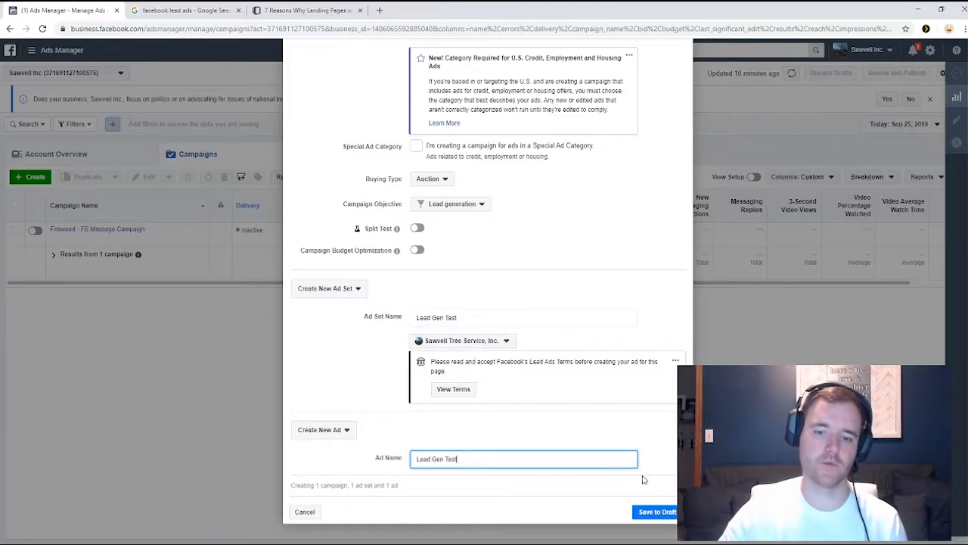
left_click(654, 512)
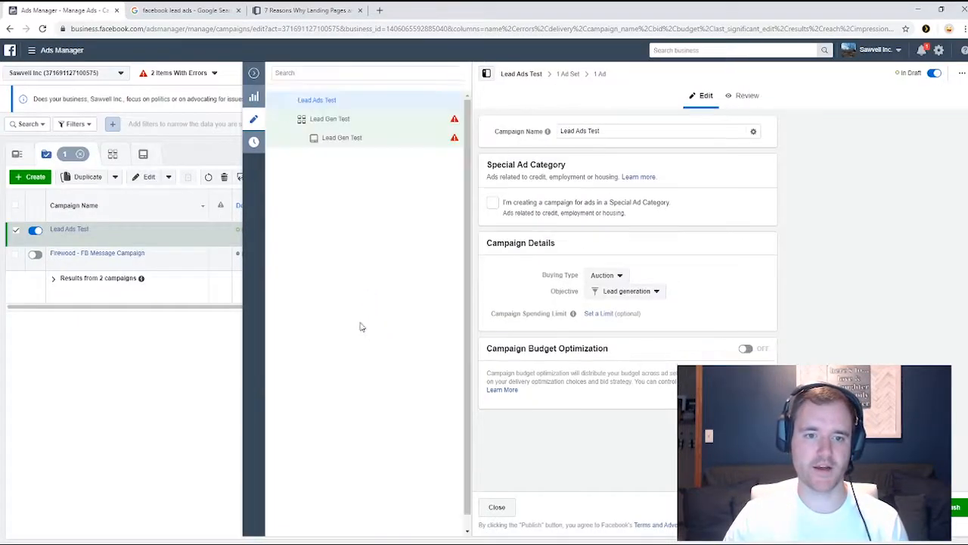
Step: Open the Lead Gen Test ad set and review its page, budget, schedule and audience settings
left_click(331, 121)
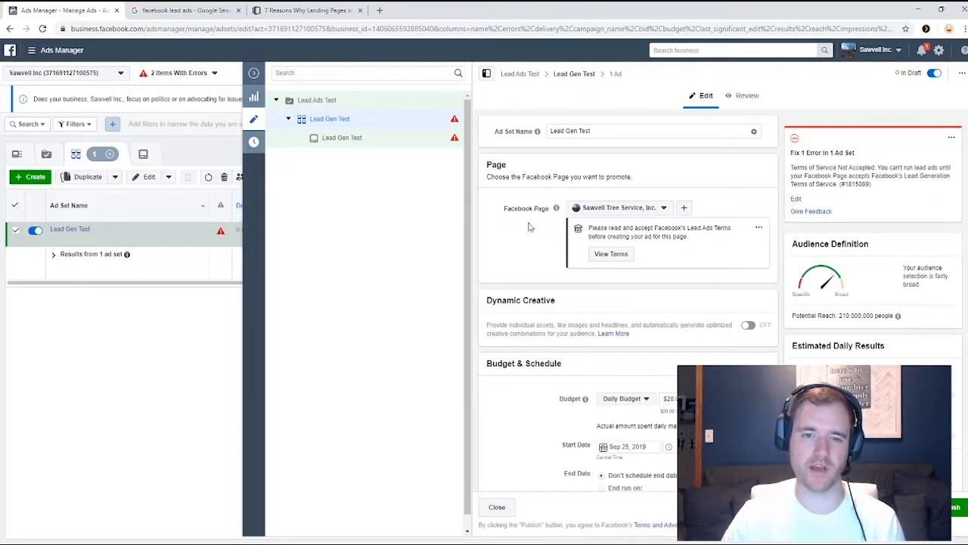
scroll(529, 227, "down", 5)
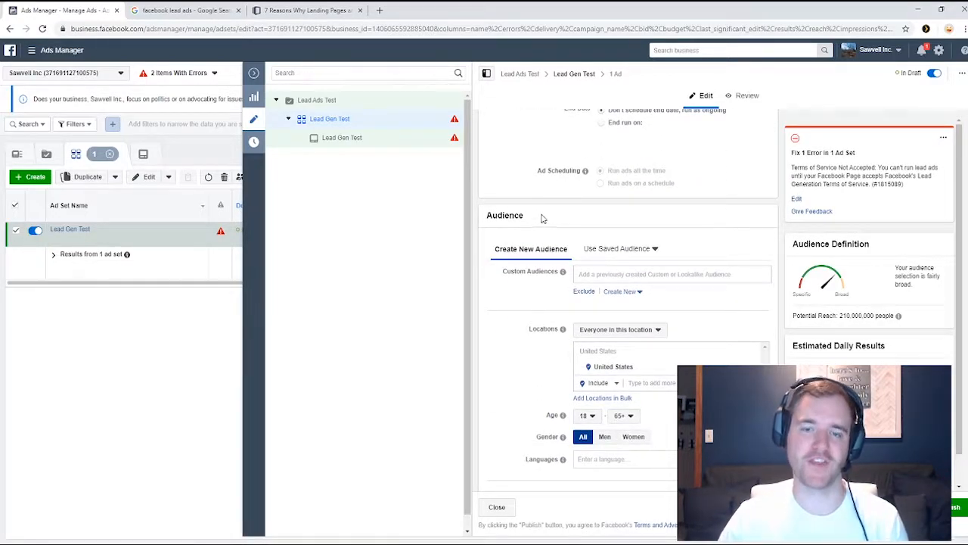
scroll(542, 218, "down", 3)
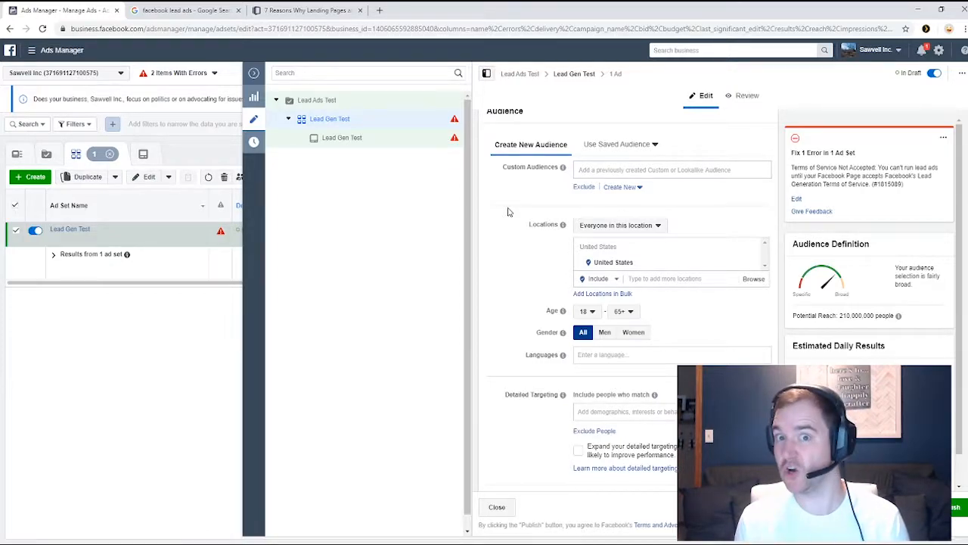
Step: Open the Lead Gen Test ad and review its identity, ad setup and mobile news feed preview
left_click(341, 141)
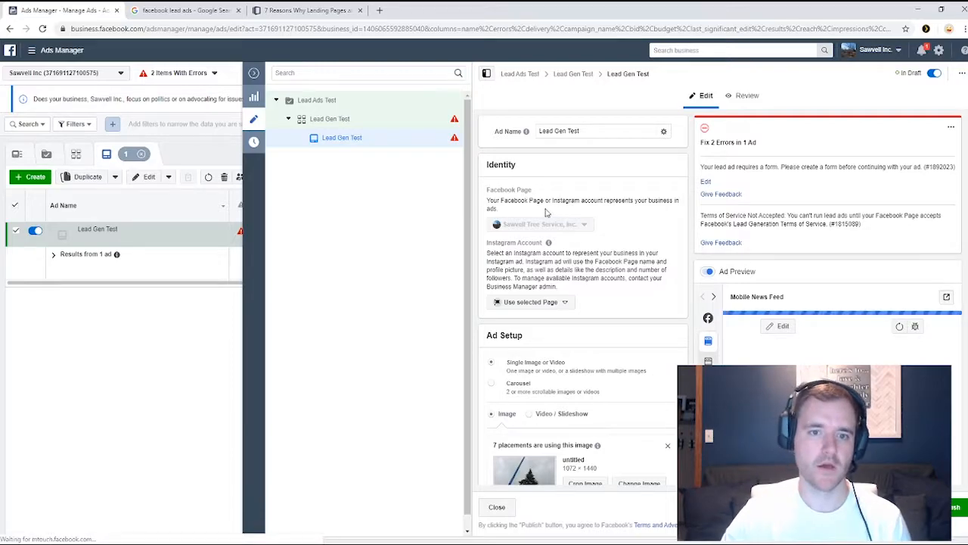
scroll(644, 229, "down", 2)
scroll(745, 264, "down", 2)
scroll(745, 264, "down", 1)
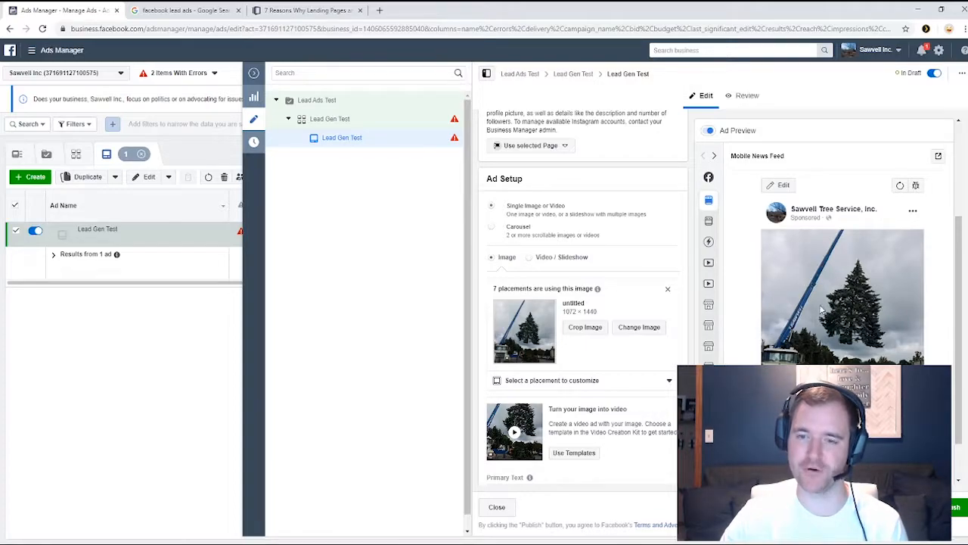
scroll(579, 219, "up", 3)
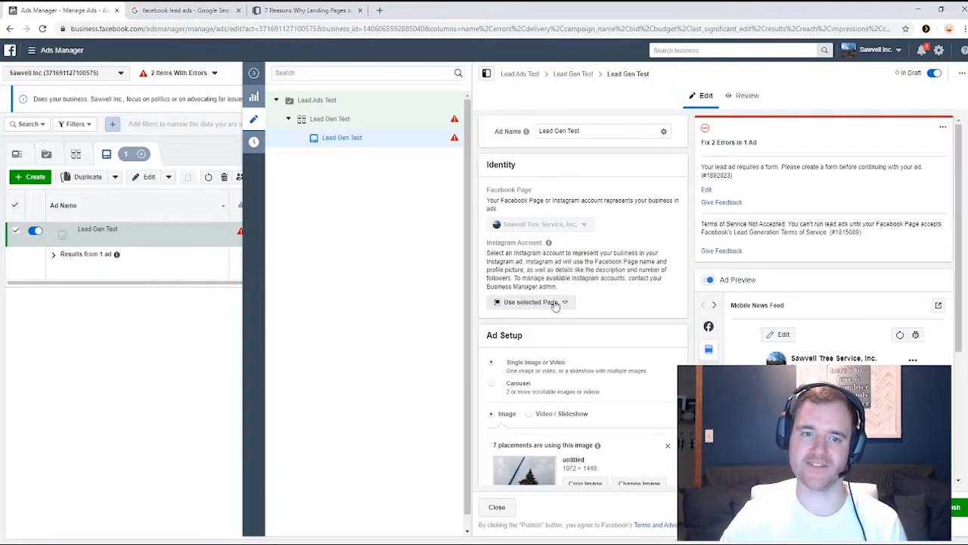
scroll(555, 304, "down", 3)
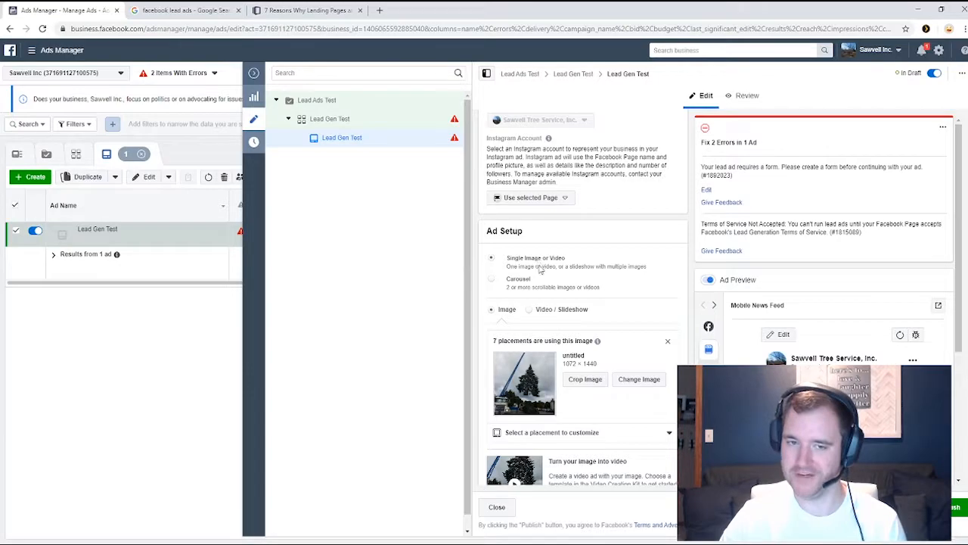
Step: Start changing the ad's image and search the free stock images for "tree service"
left_click(635, 380)
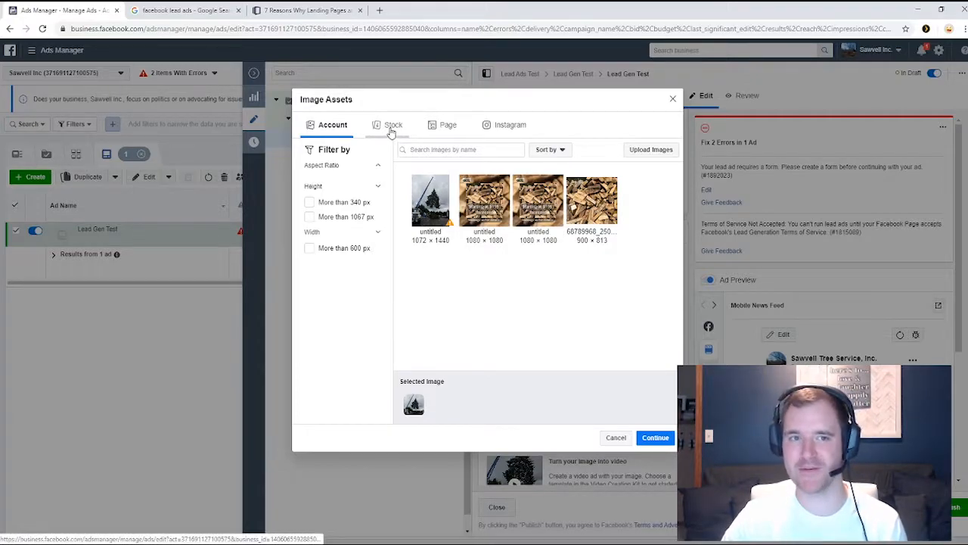
left_click(391, 128)
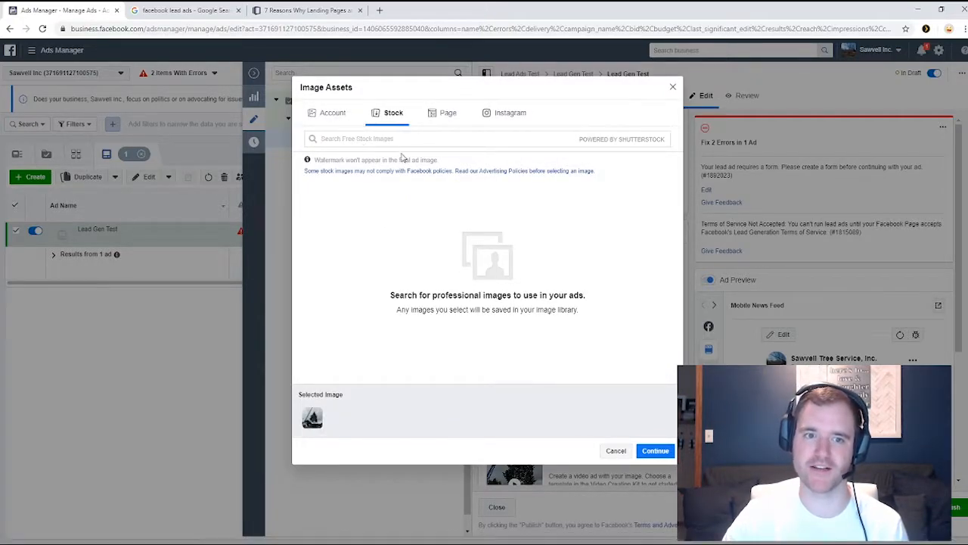
type("tree servic")
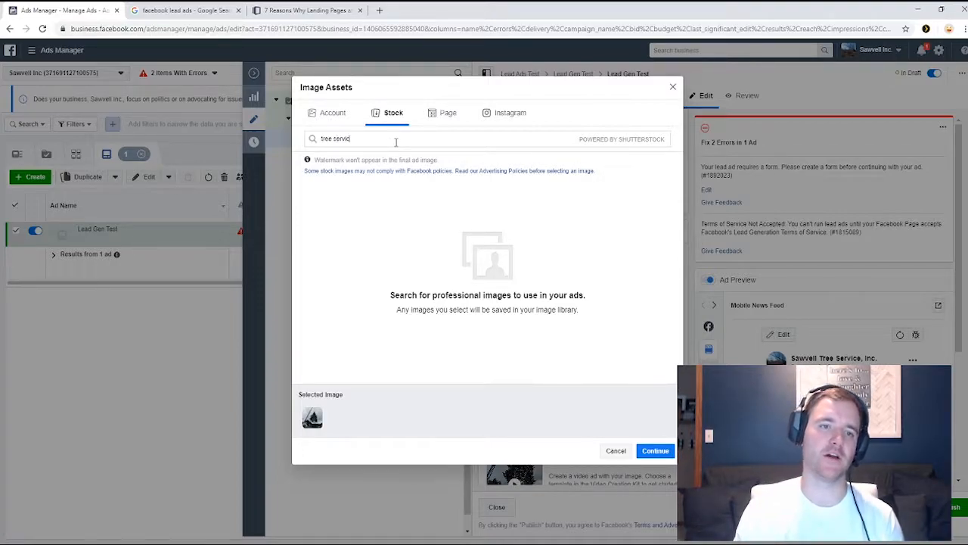
type("e")
key("Return")
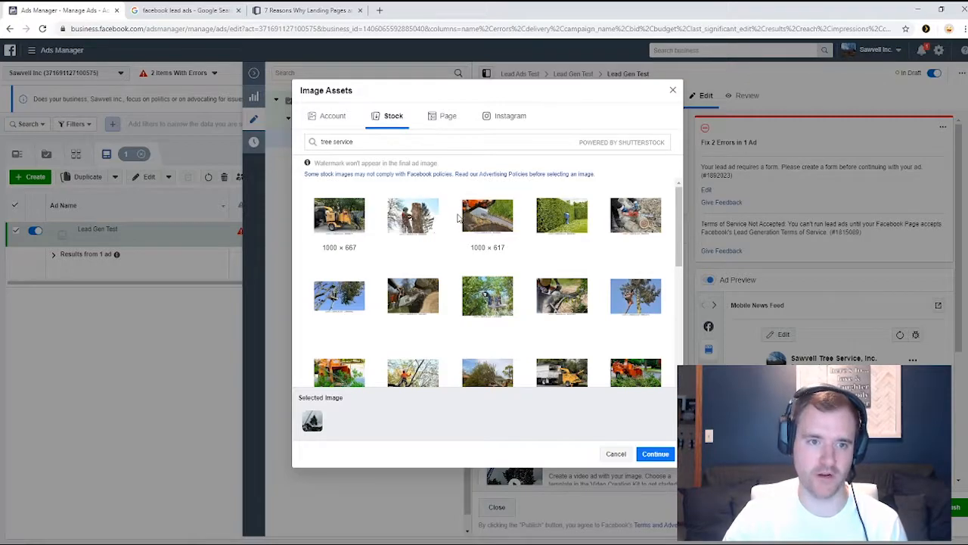
Step: Try several tree service stock photos from the first row of results as the ad image
left_click(414, 219)
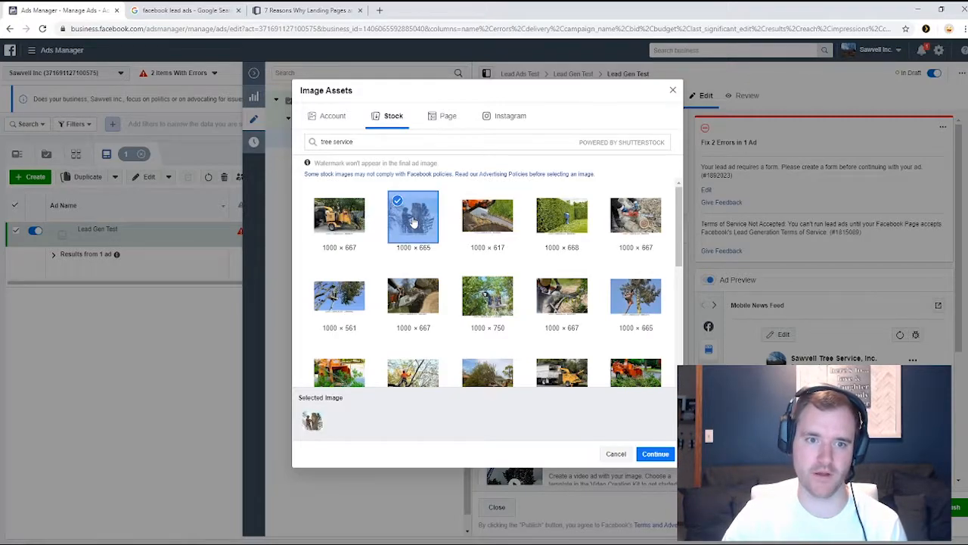
left_click(477, 220)
left_click(643, 215)
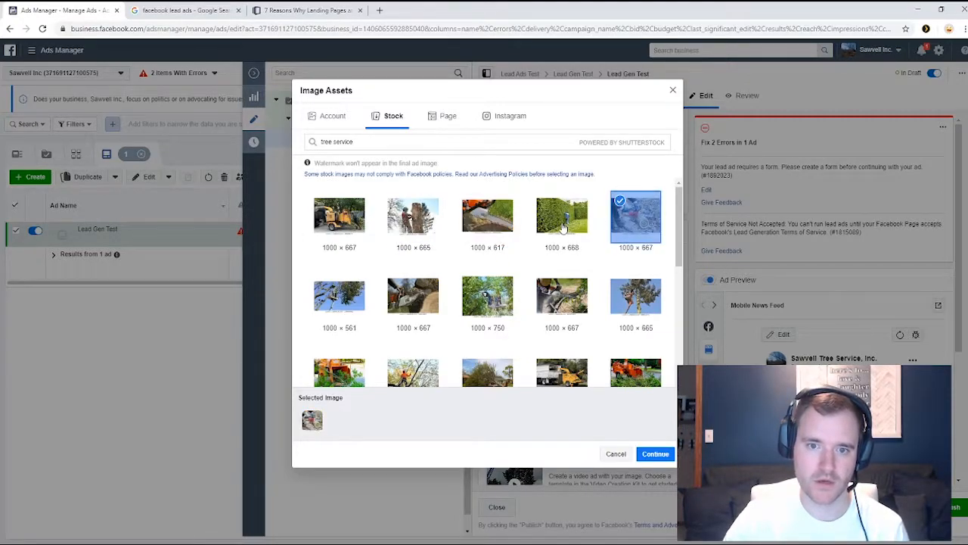
left_click(563, 227)
Step: Select the 1000 × 664 stock photo of a worker among bare tree branches and confirm it as the ad image
scroll(363, 293, "down", 1)
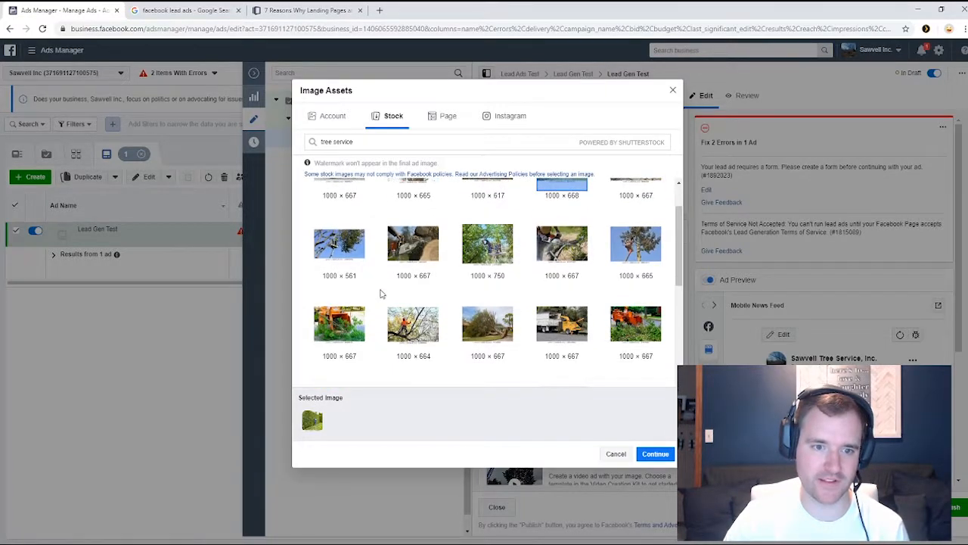
scroll(403, 298, "down", 1)
left_click(420, 275)
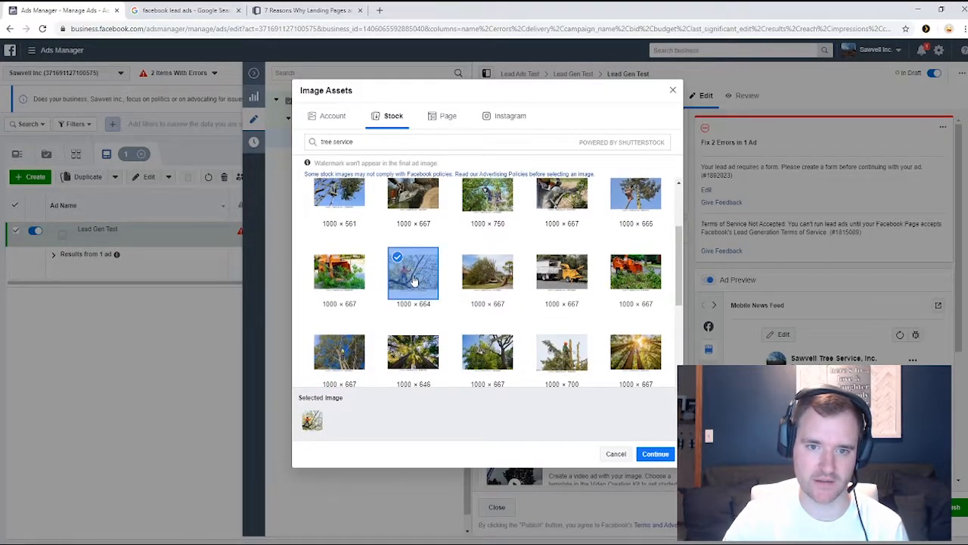
scroll(408, 277, "up", 1)
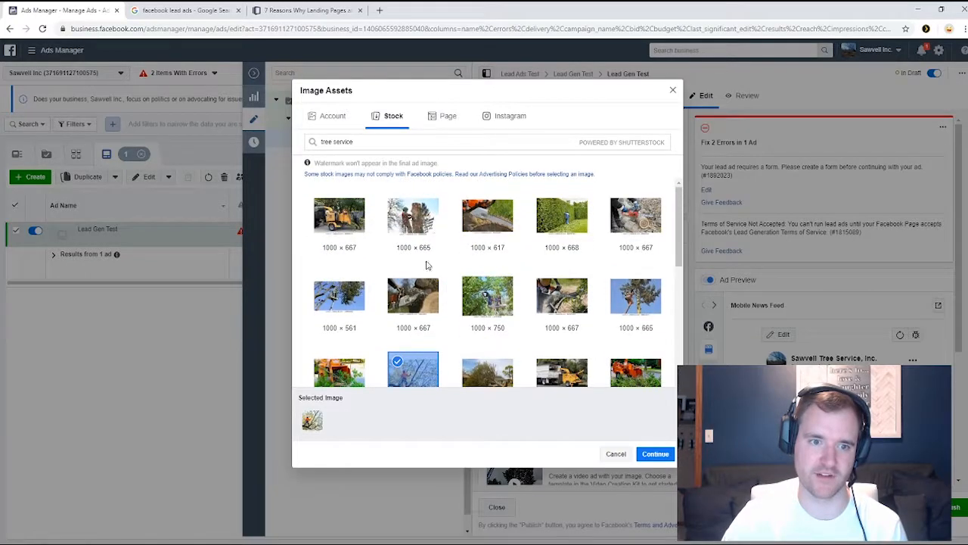
scroll(392, 260, "up", 1)
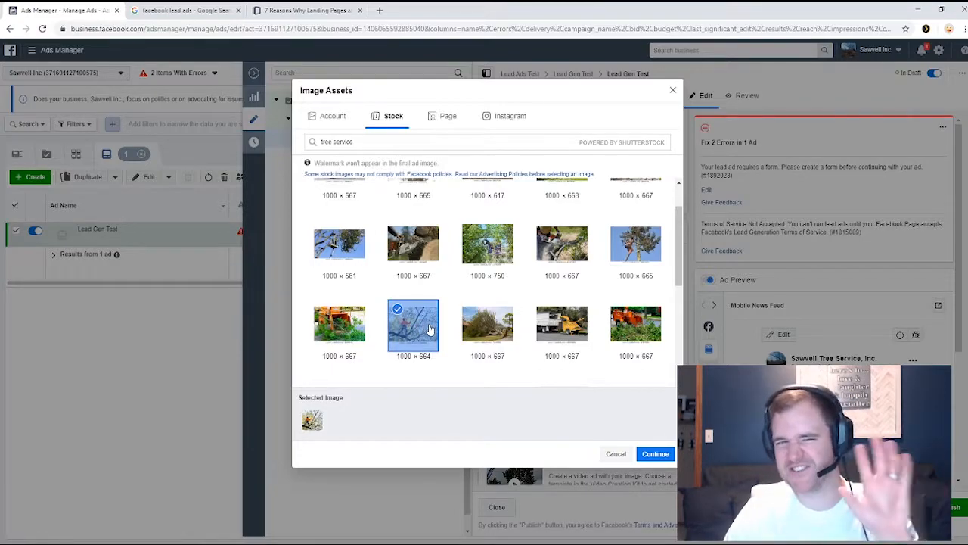
left_click(420, 330)
left_click(421, 344)
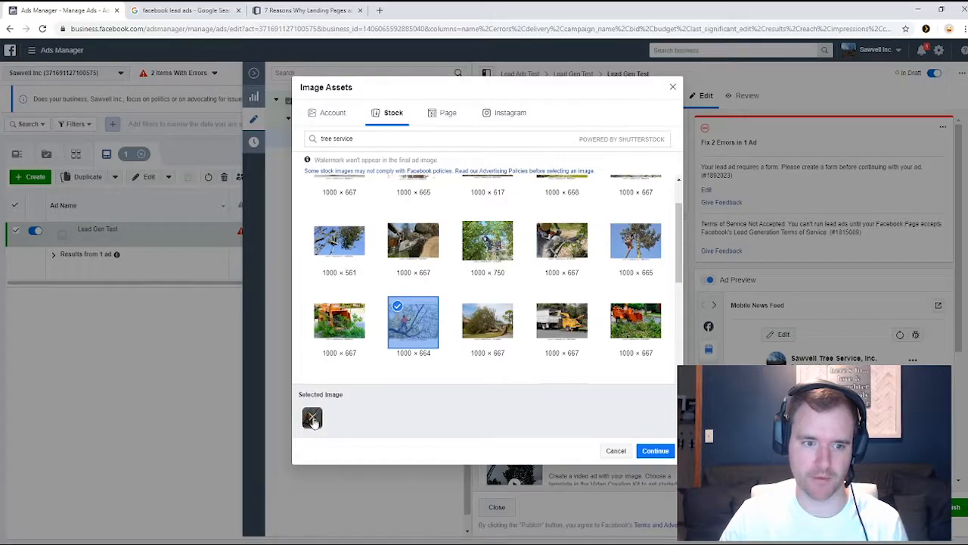
left_click(653, 451)
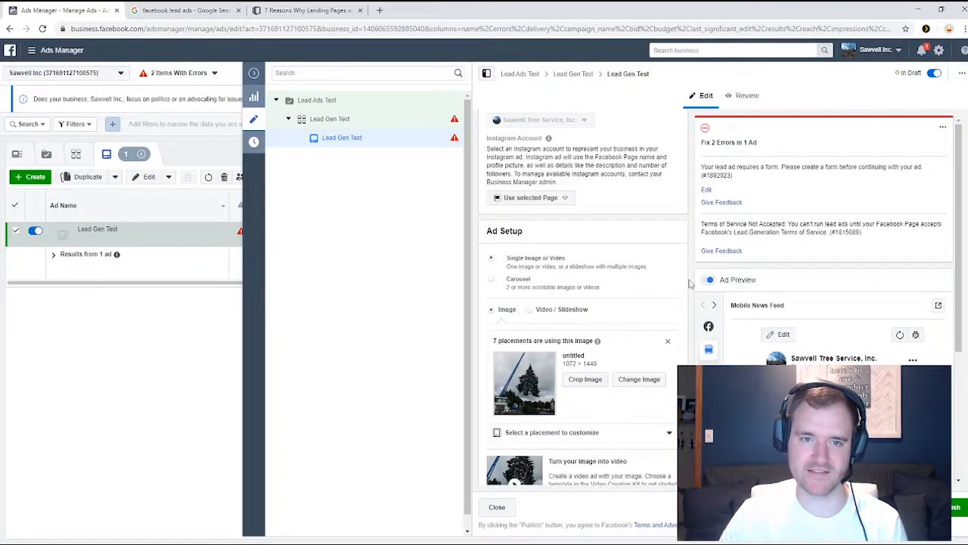
Step: Review the new image in the mobile news feed preview and in the ad setup settings
scroll(741, 331, "down", 1)
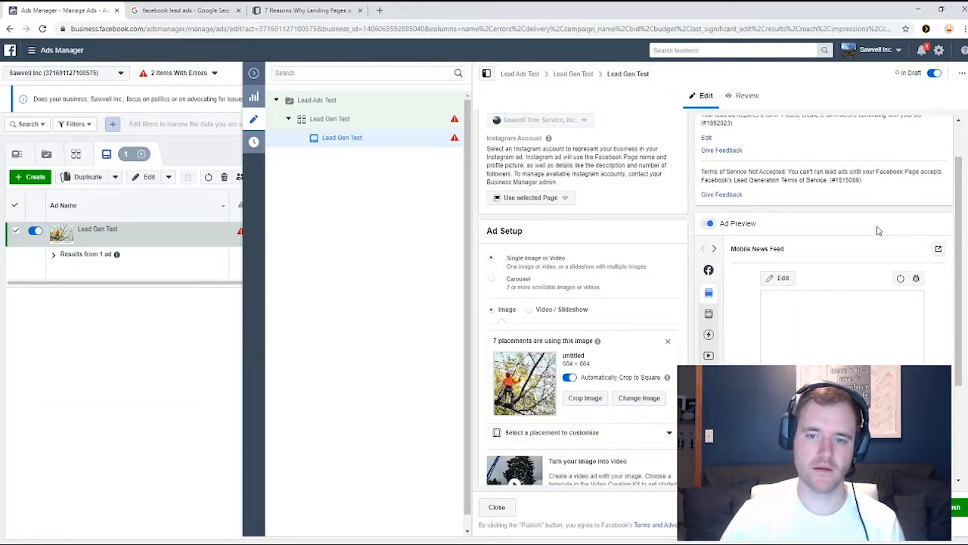
scroll(877, 231, "down", 1)
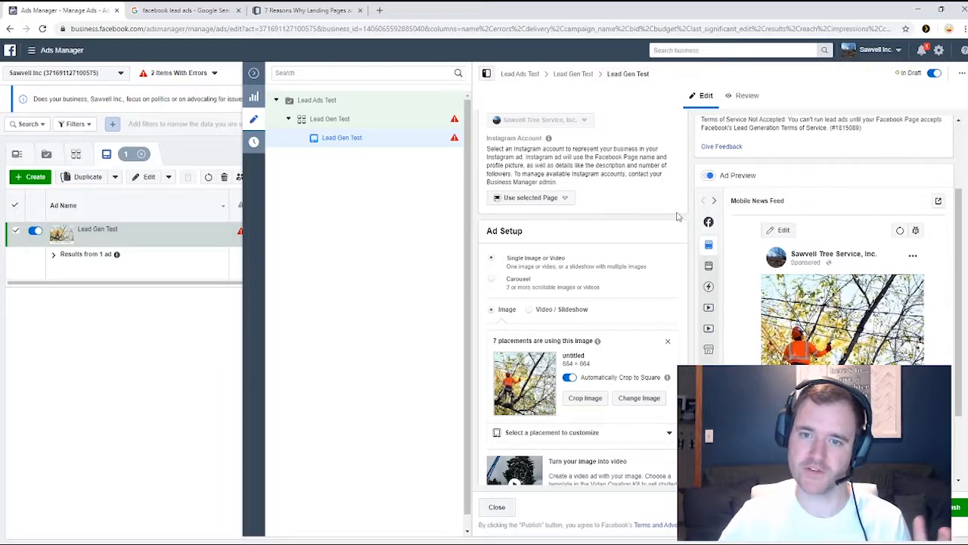
scroll(597, 231, "down", 3)
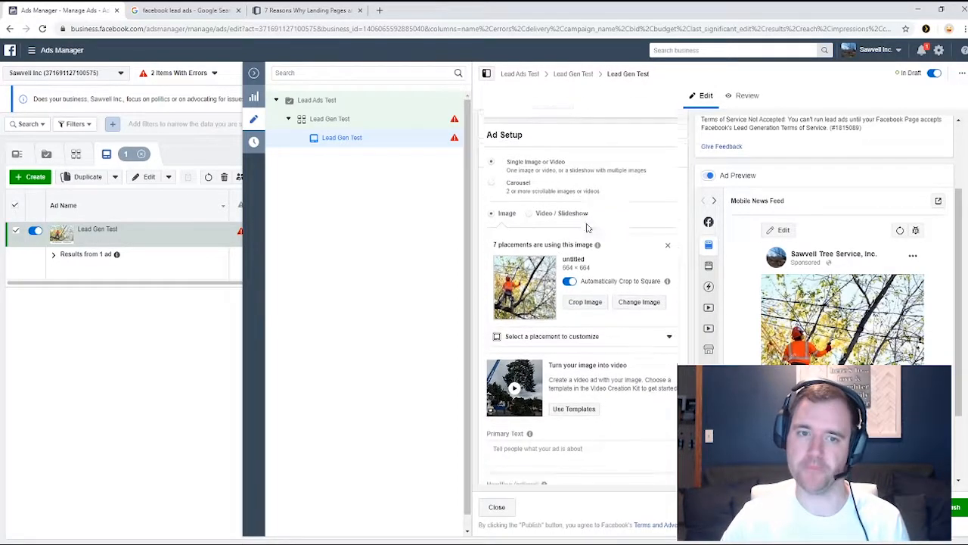
scroll(616, 213, "up", 2)
scroll(587, 220, "down", 2)
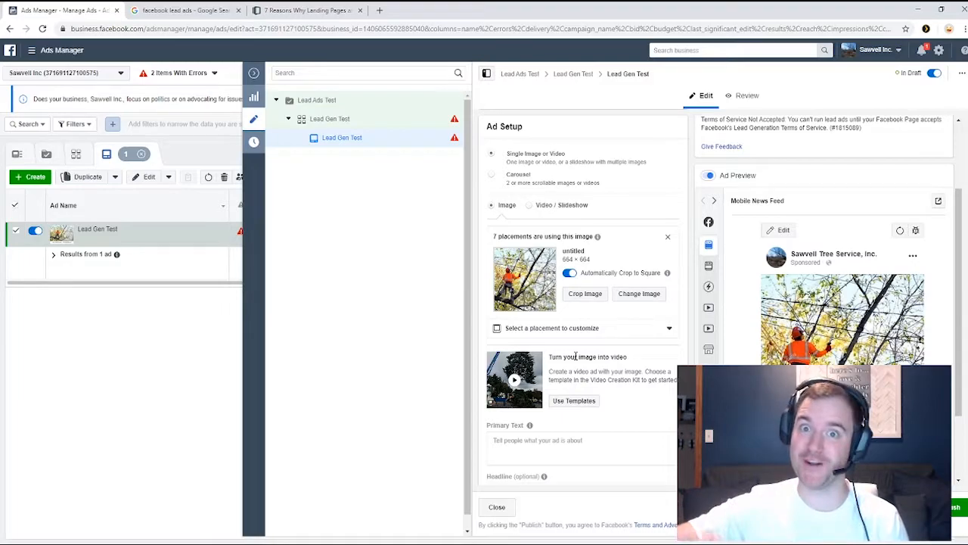
Step: Set the ad's primary text to "Having tree troubles?"
scroll(603, 278, "down", 6)
scroll(575, 278, "down", 1)
scroll(552, 280, "up", 1)
left_click(525, 238)
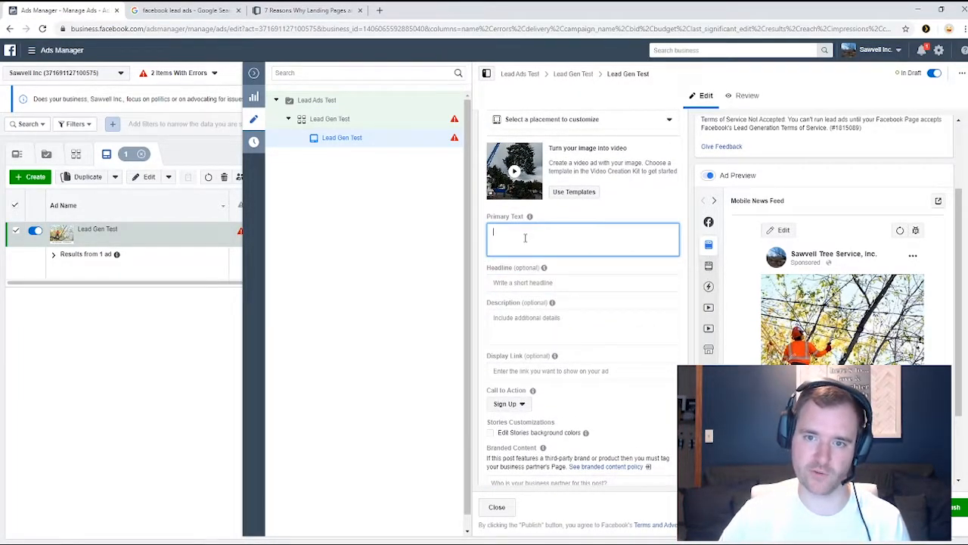
type("C")
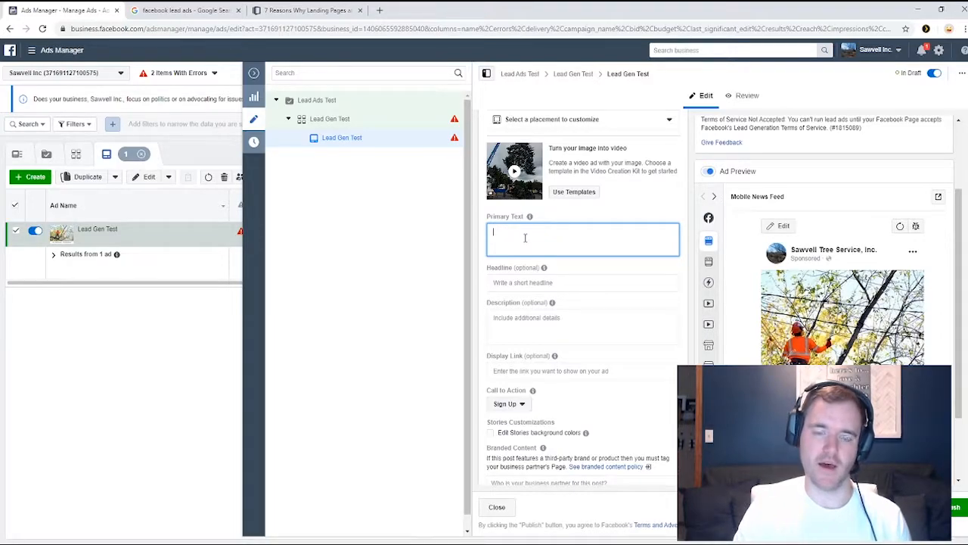
type("Looking")
key("ctrl+a")
type("T")
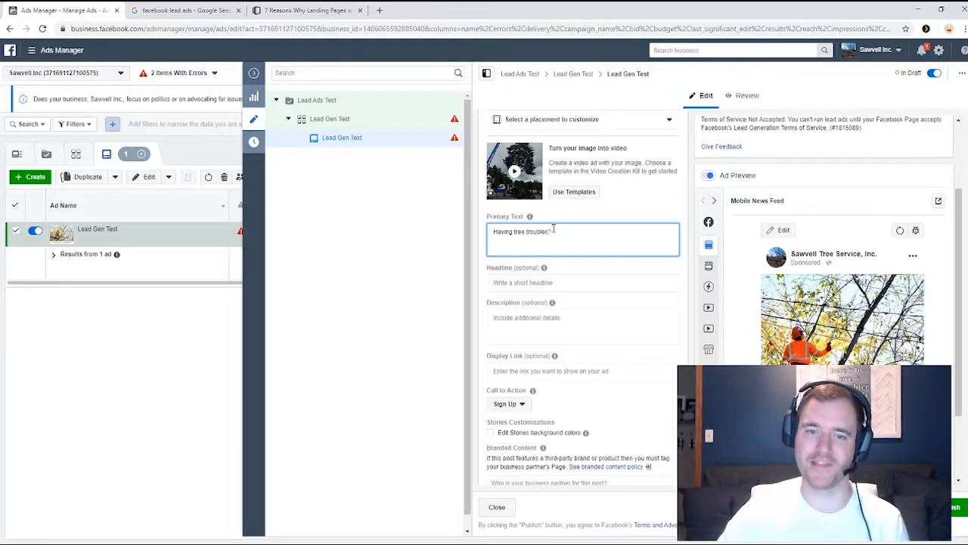
type("aving tree troubles?")
Step: Set the ad's headline to "Contact us for a free estimate" and insert an evergreen tree emoji as the description
left_click(529, 282)
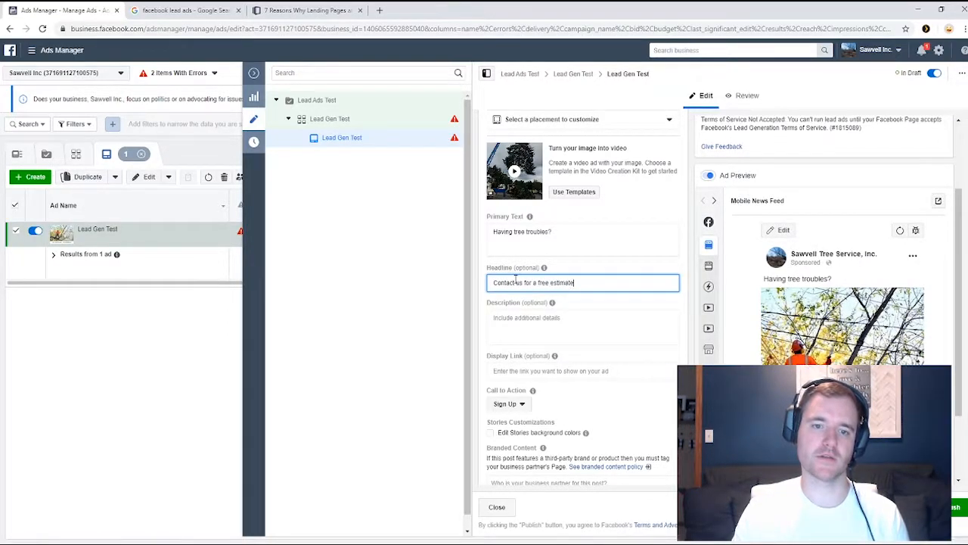
left_click(523, 333)
key("super+period")
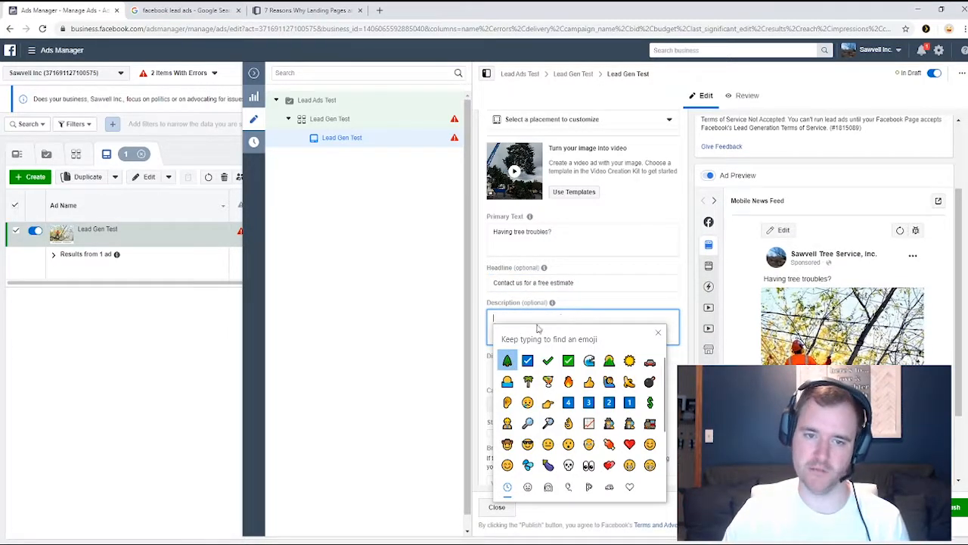
left_click(507, 360)
left_click(614, 305)
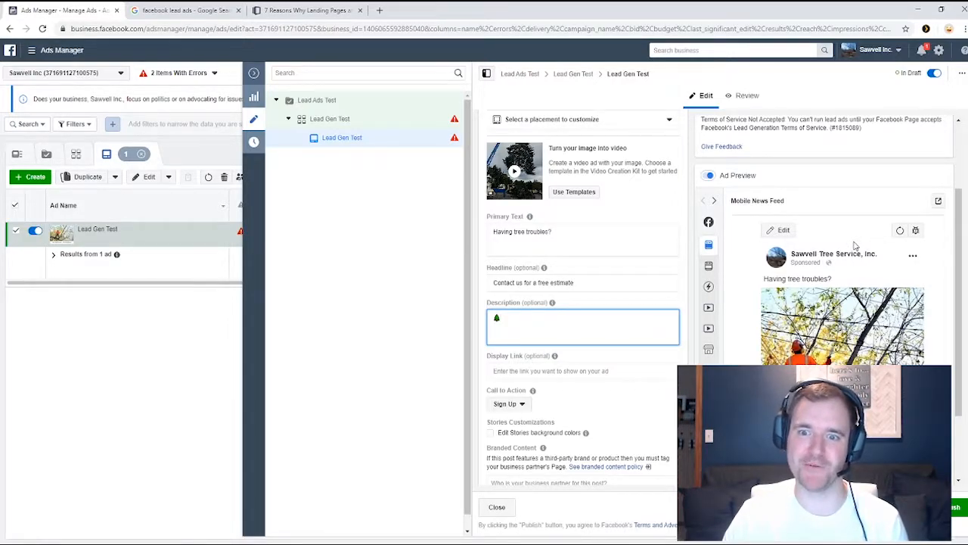
Step: Review the ad preview and the Instant Form section, and view the sample lead form screens in the ShareX image editor
scroll(854, 245, "down", 1)
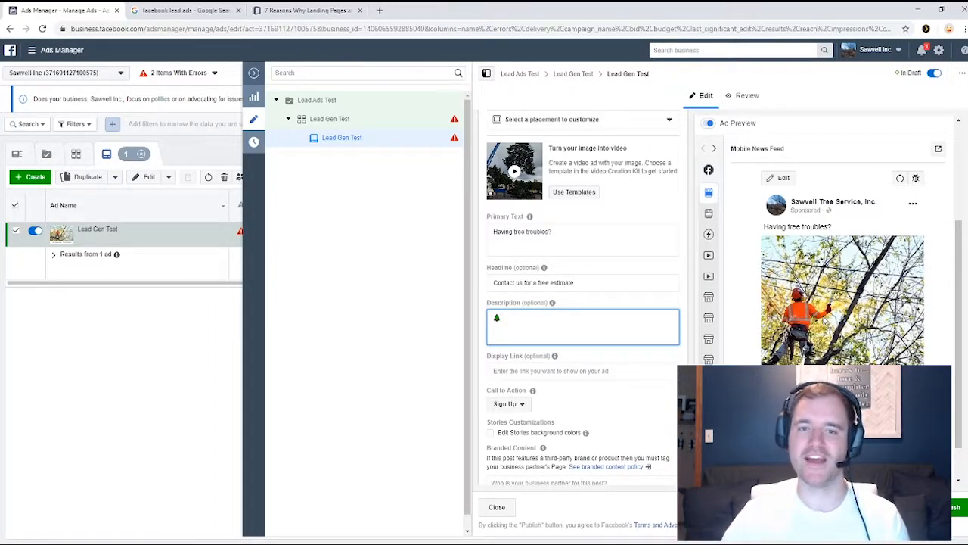
scroll(629, 317, "down", 3)
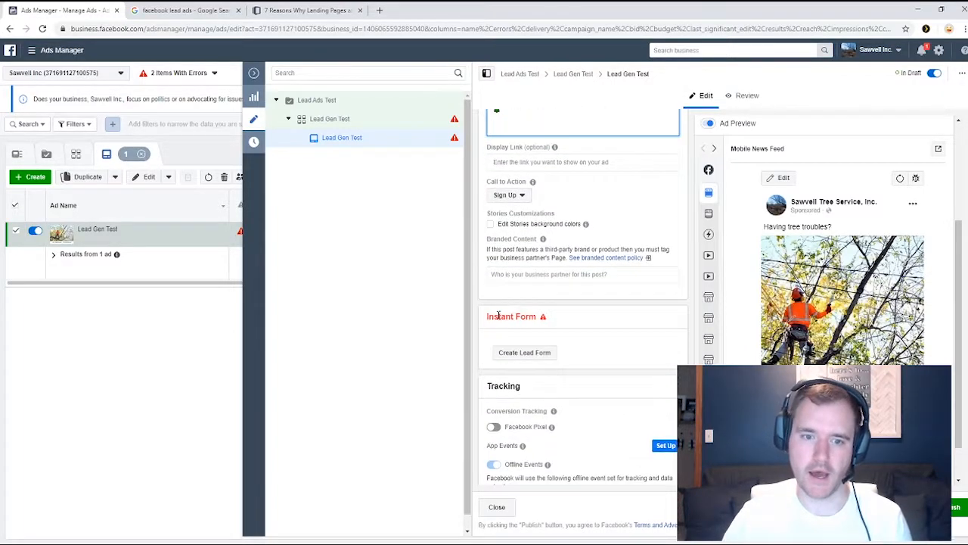
left_click_drag(493, 317, 559, 319)
left_click(560, 320)
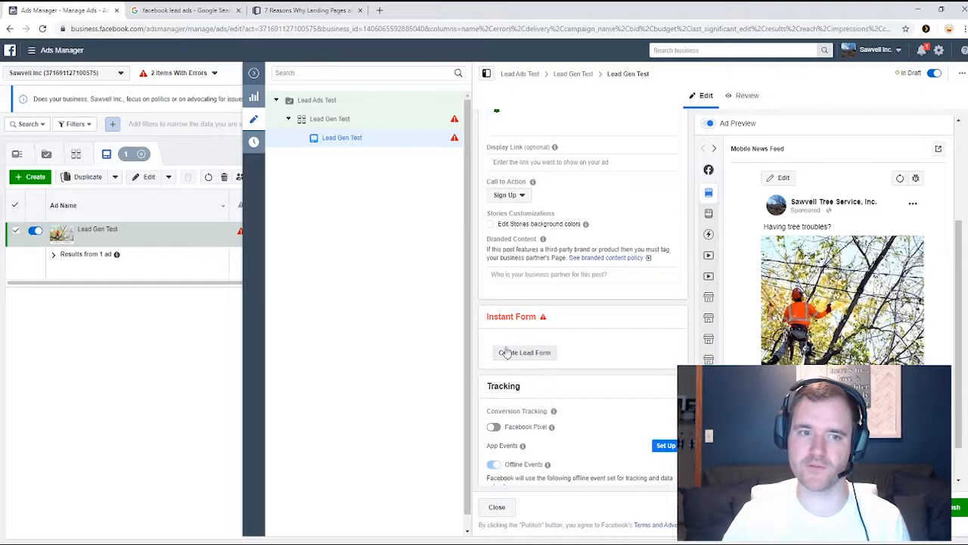
left_click(360, 543)
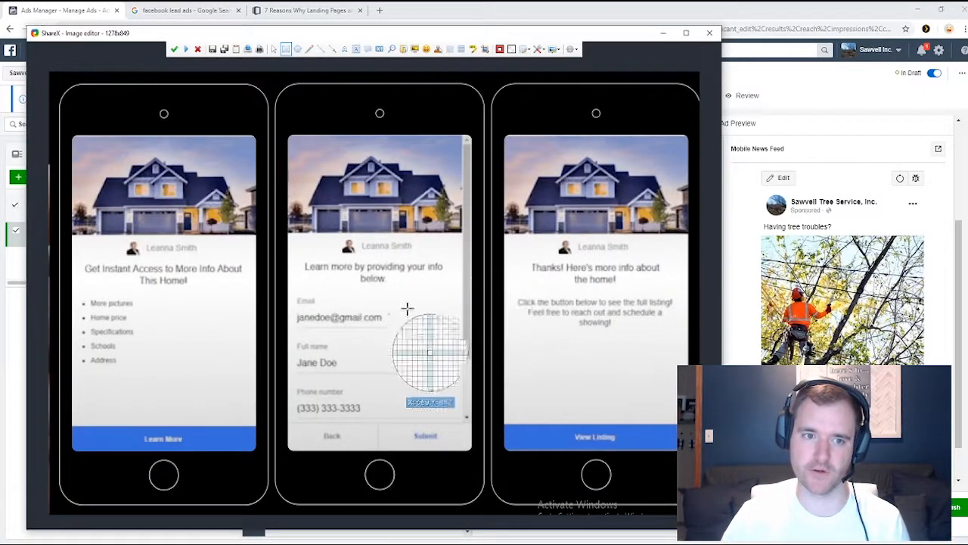
left_click(794, 73)
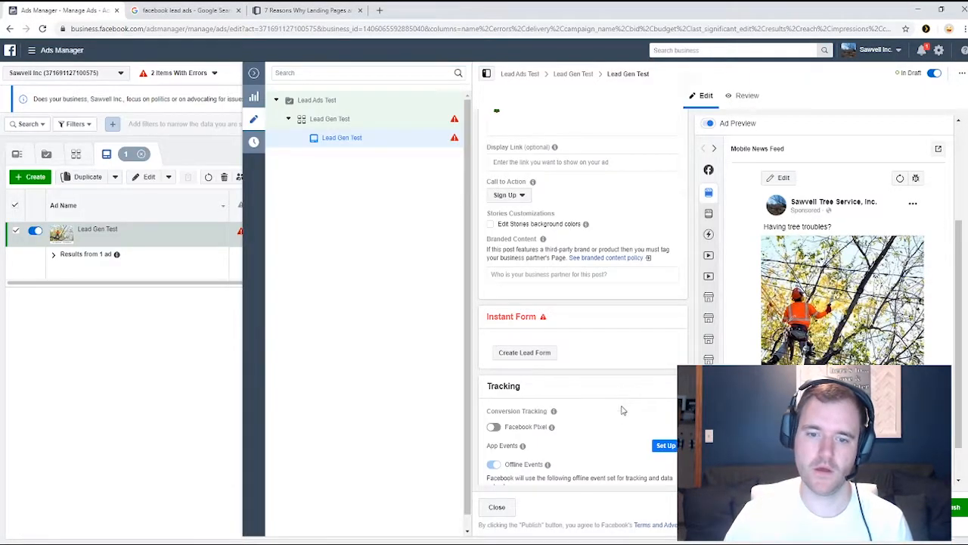
Step: Create a new lead form for the ad and show its form type options
left_click(522, 353)
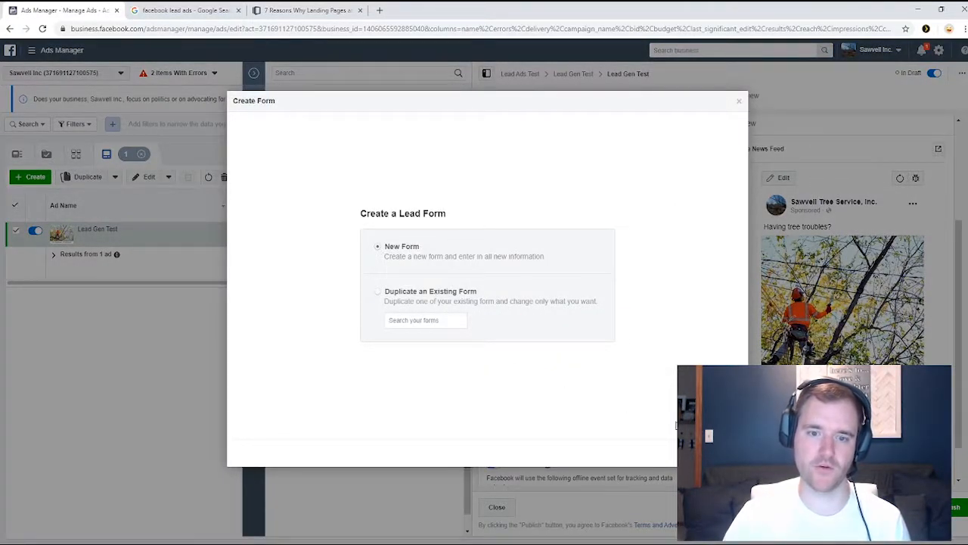
left_click(720, 452)
left_click(329, 181)
left_click(295, 182)
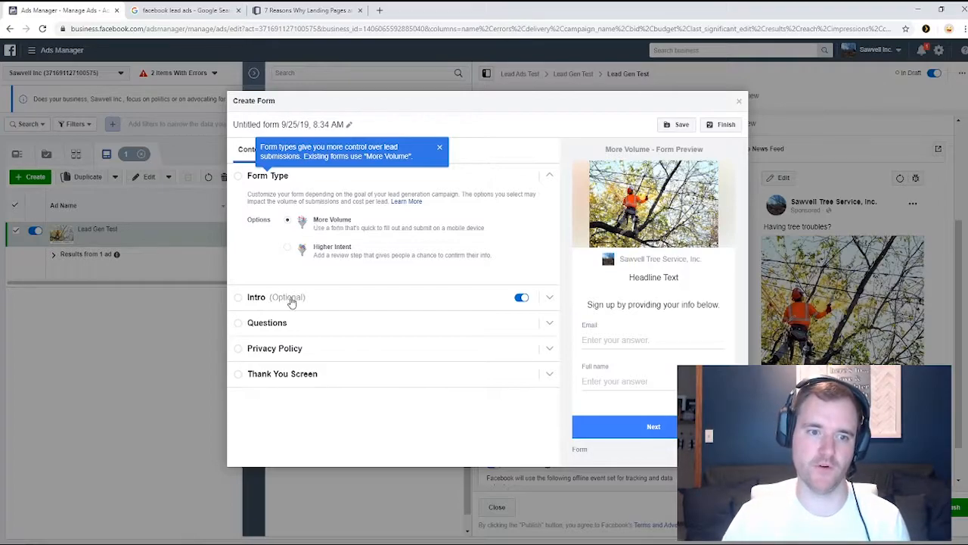
Step: Set the lead form's intro headline to "Contact Us For a Free Estimate!"
left_click(311, 301)
left_click(330, 224)
left_click(323, 208)
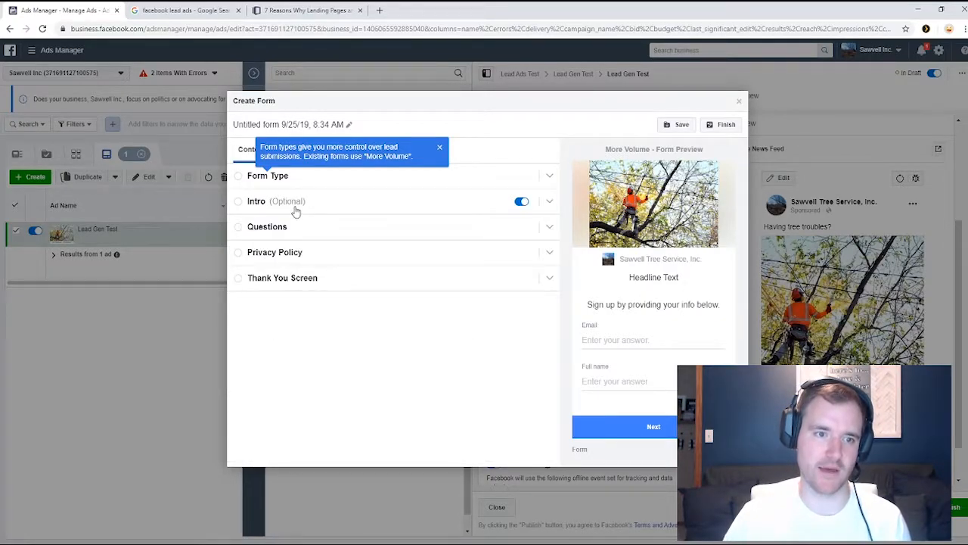
left_click(296, 207)
left_click(327, 220)
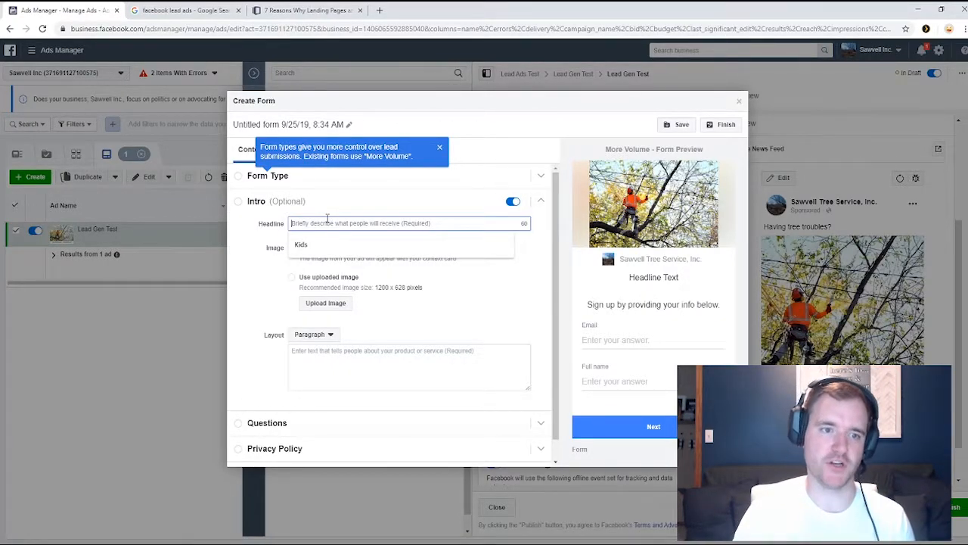
left_click(326, 205)
left_click(322, 211)
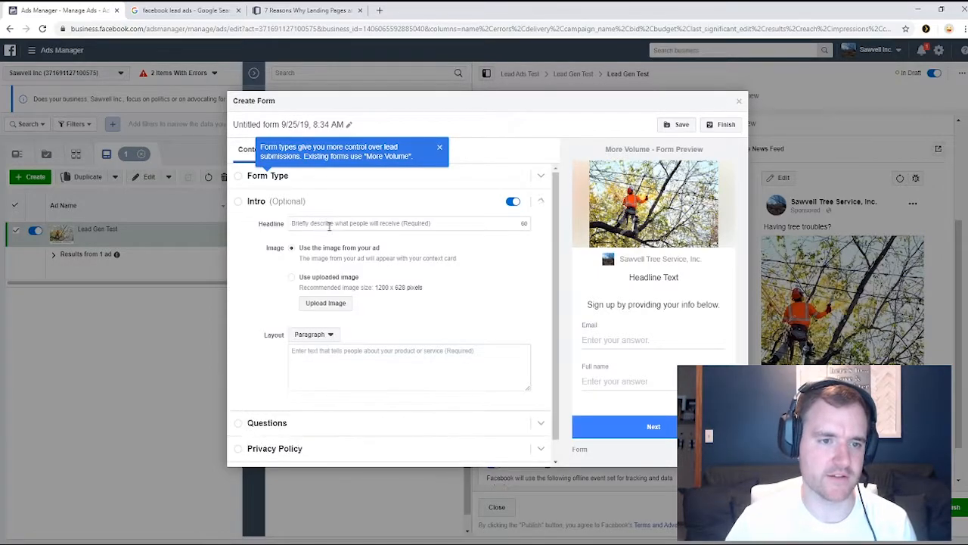
left_click(329, 224)
type("Contact Us ")
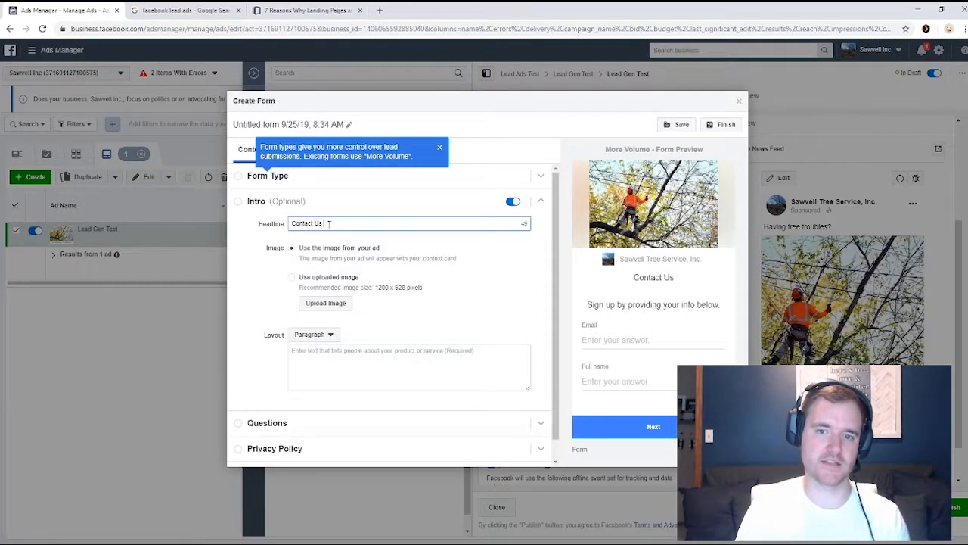
type("For a Free Estimate!")
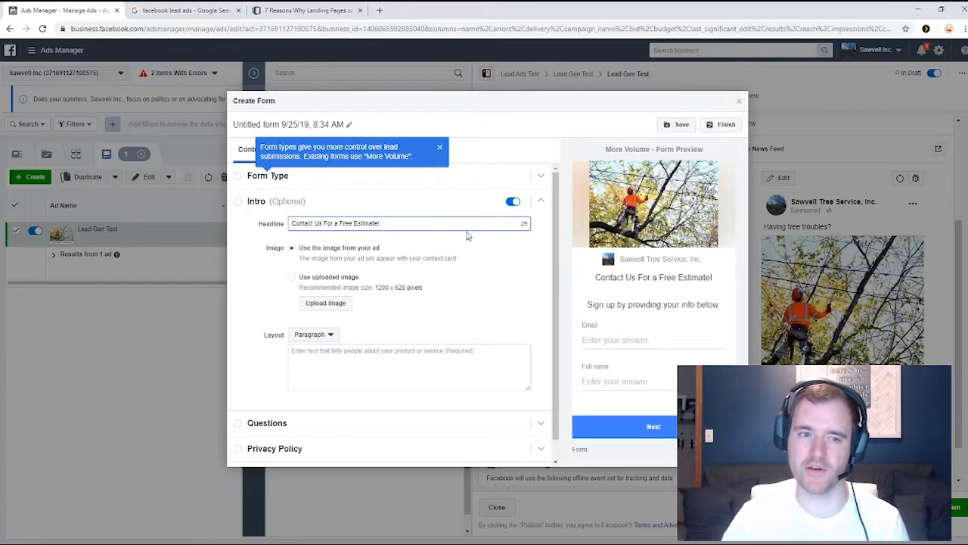
left_click(357, 350)
type("dfdfdfdf")
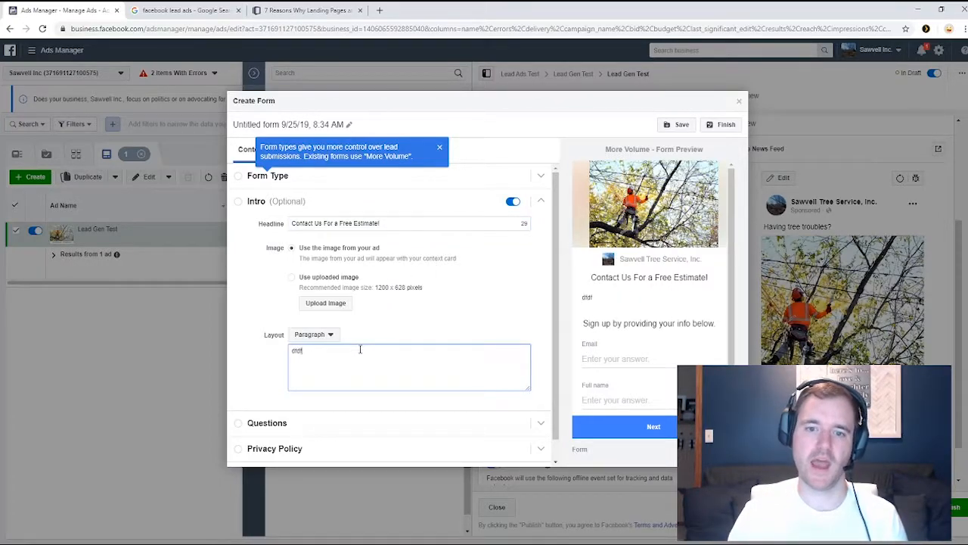
key("BackSpace")
key("BackSpace")
key("BackSpace")
key("BackSpace")
key("BackSpace")
key("BackSpace")
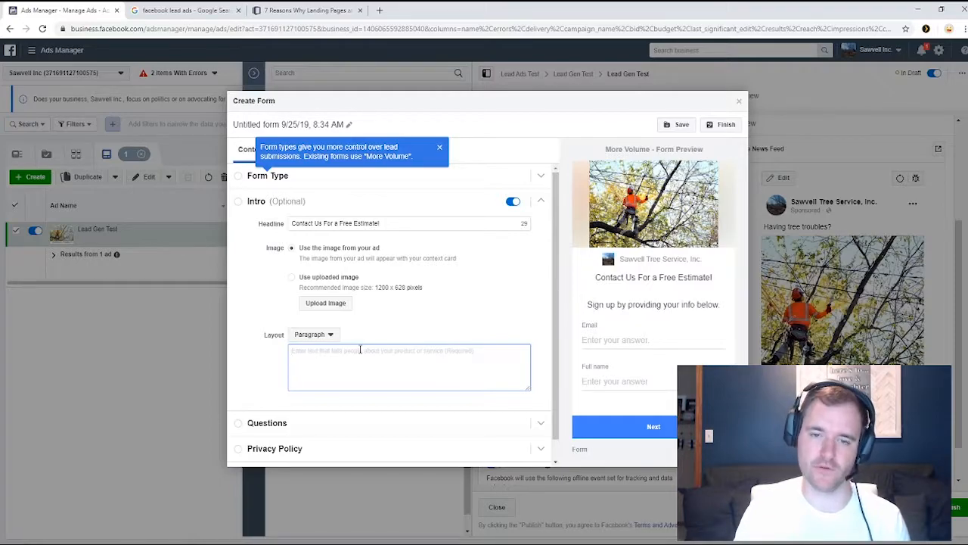
Step: Try "In business for 50+ years <SELL!>" as the intro paragraph and clear the text again
type("In business for ")
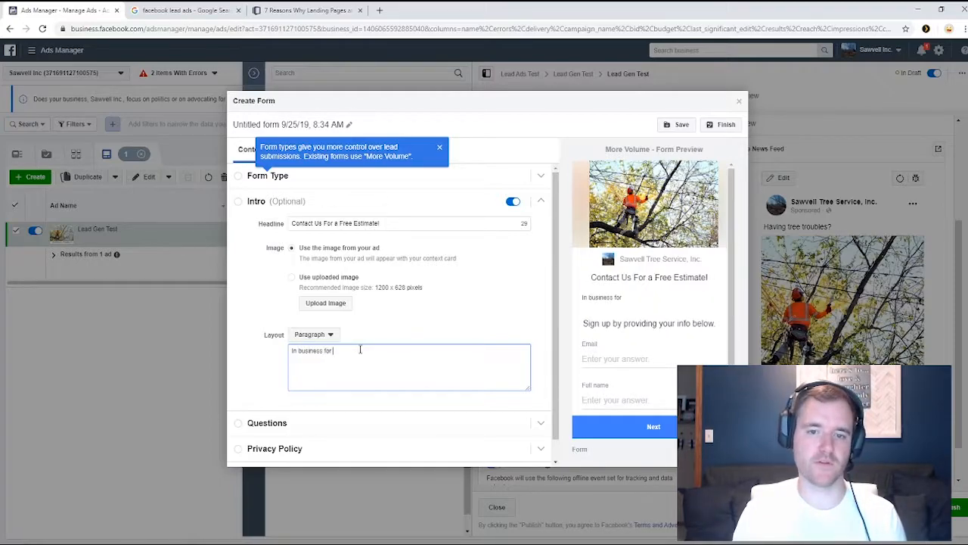
type("50+ years.")
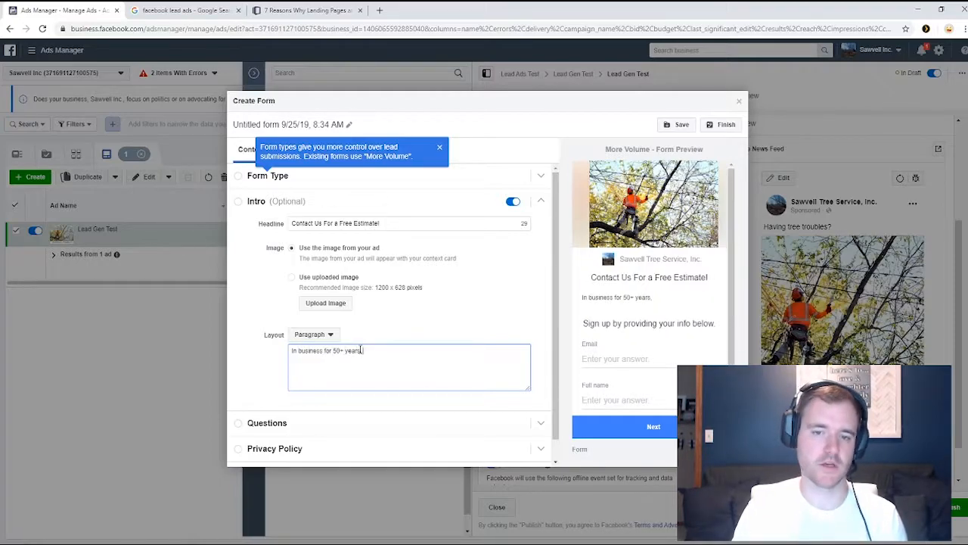
type(" <SELL")
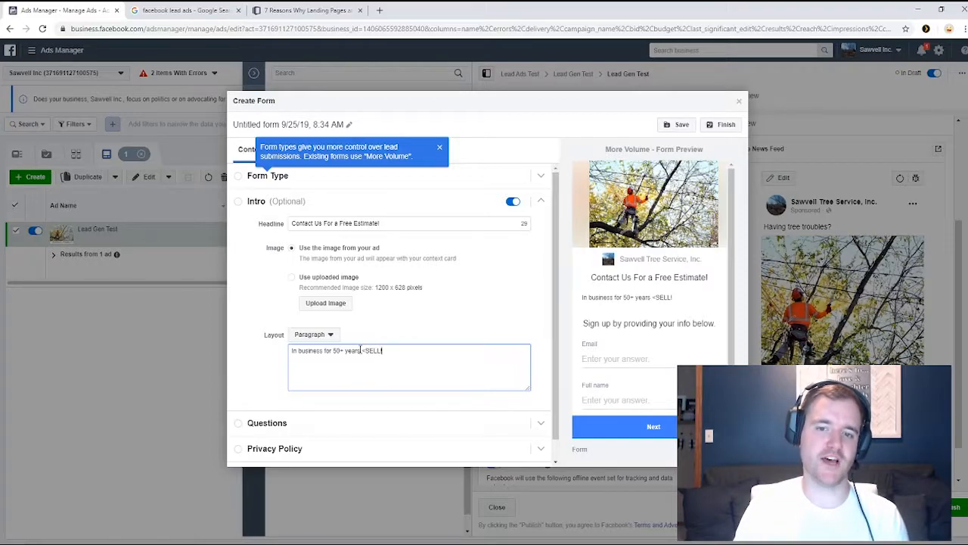
type("!>")
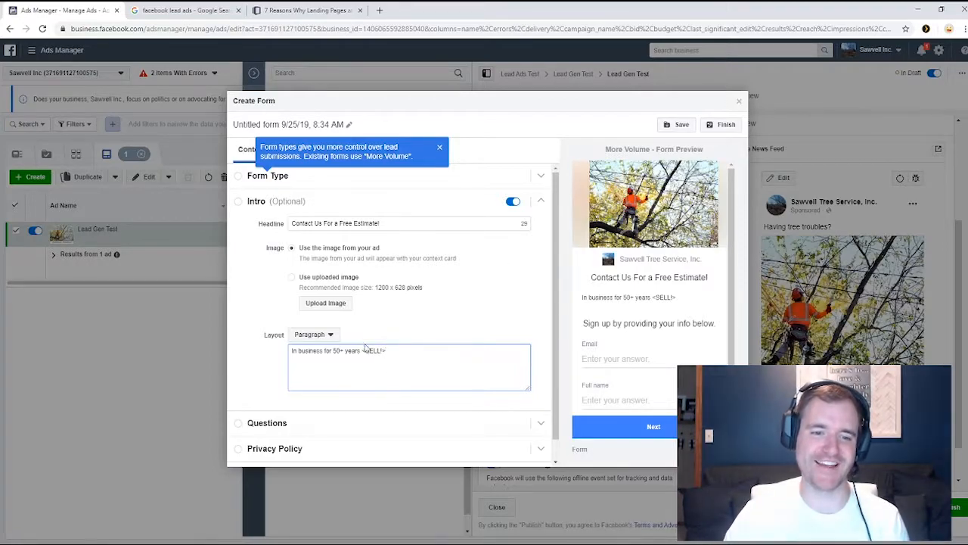
scroll(357, 338, "down", 1)
left_click_drag(387, 331, 244, 333)
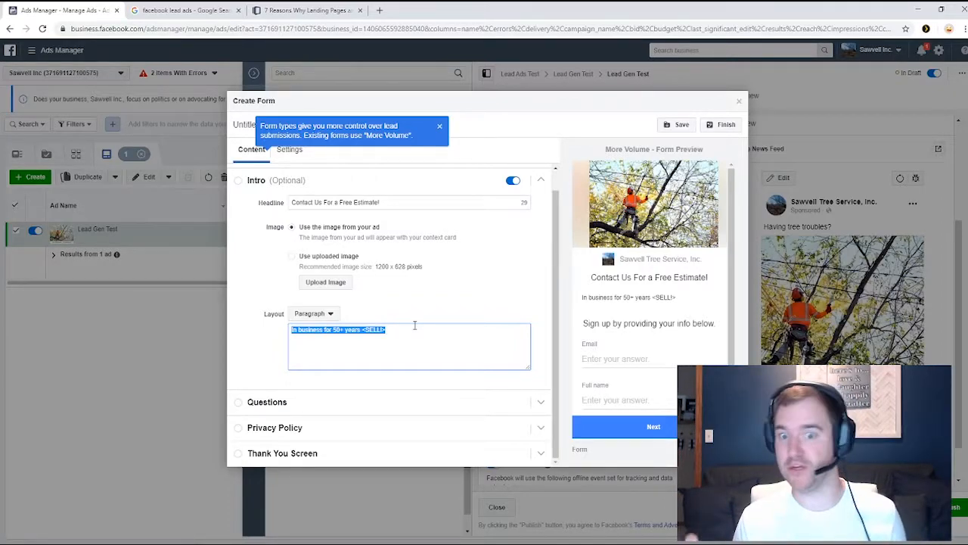
key("BackSpace")
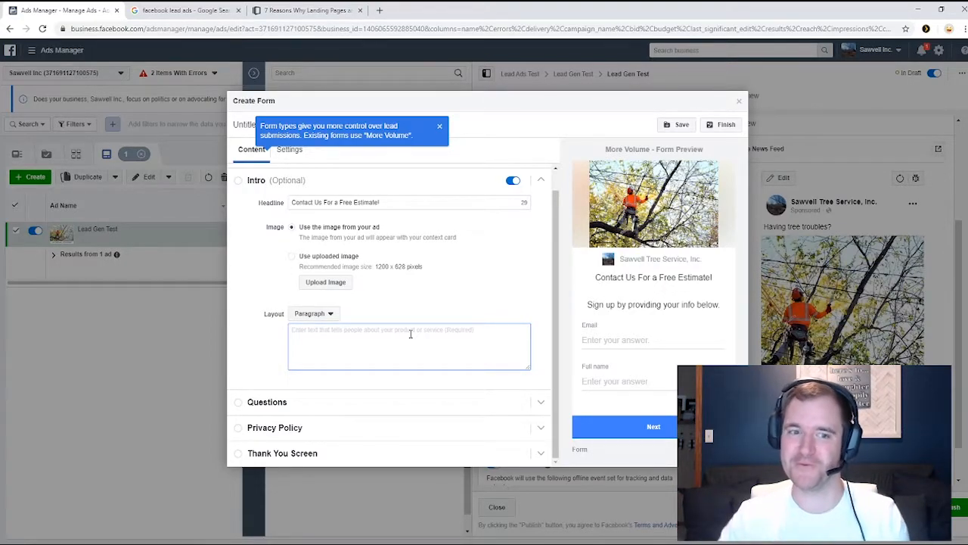
Step: Browse the available question types for the lead form and add an Appointment Scheduling question
left_click(277, 402)
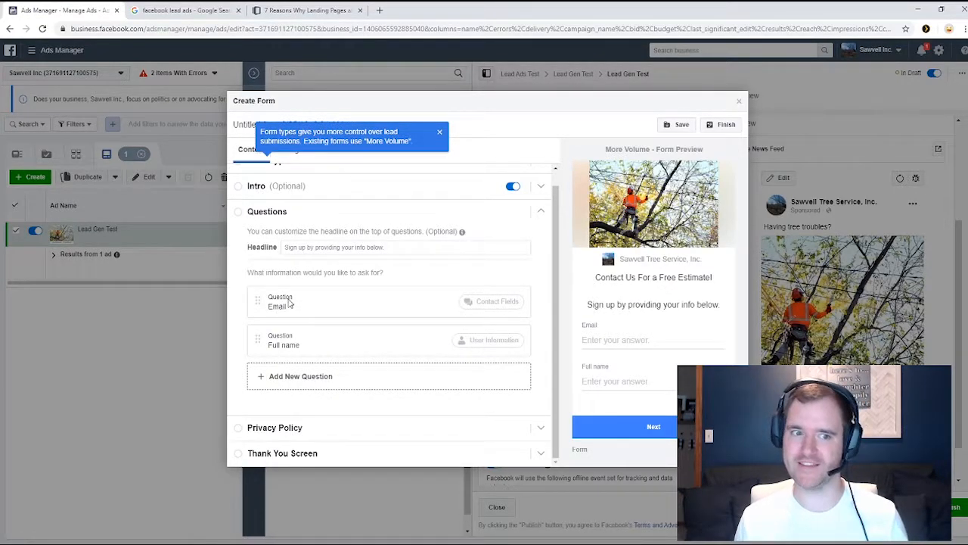
left_click(302, 373)
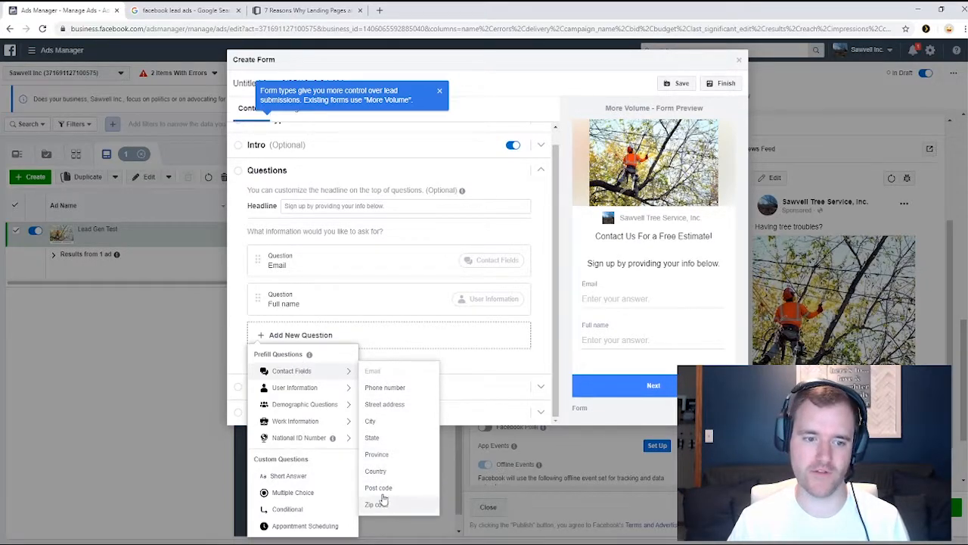
mouse_move(332, 392)
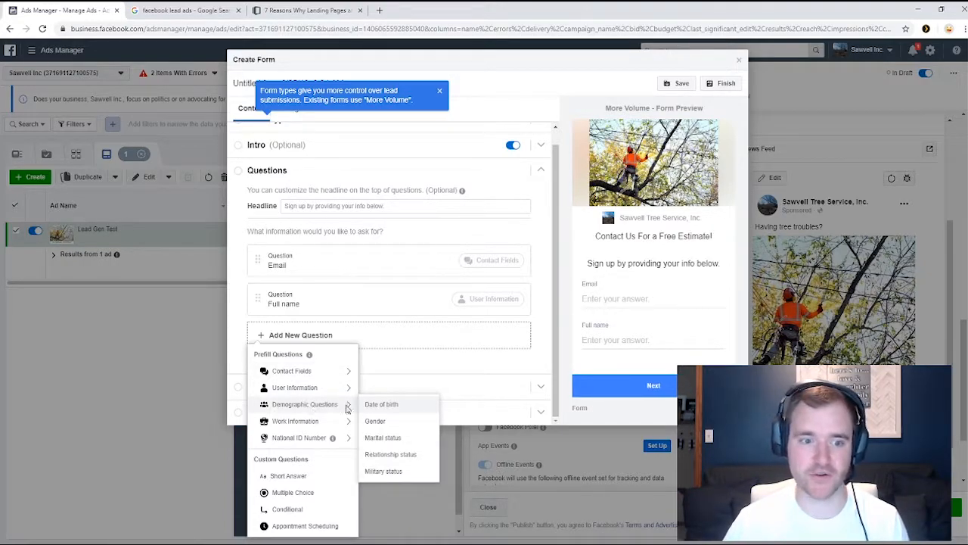
mouse_move(318, 429)
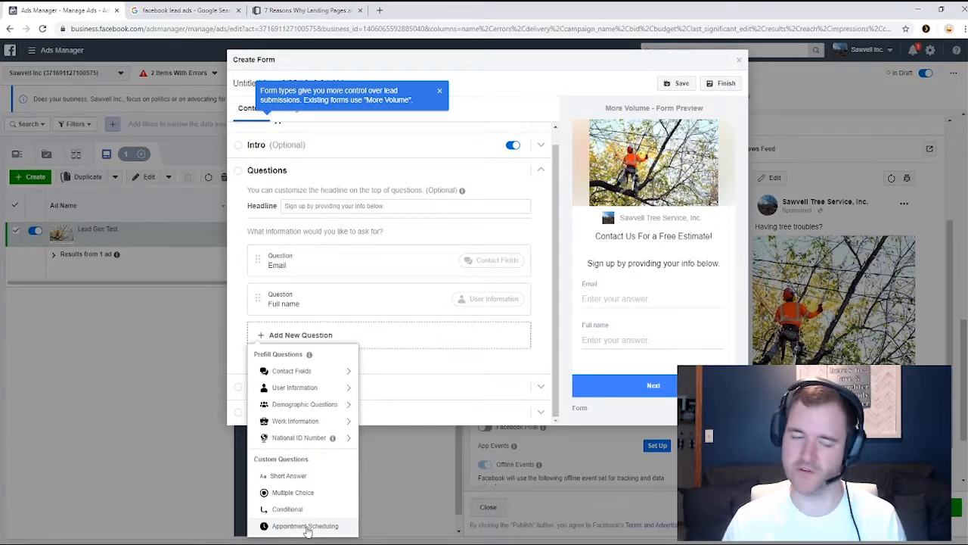
left_click(305, 526)
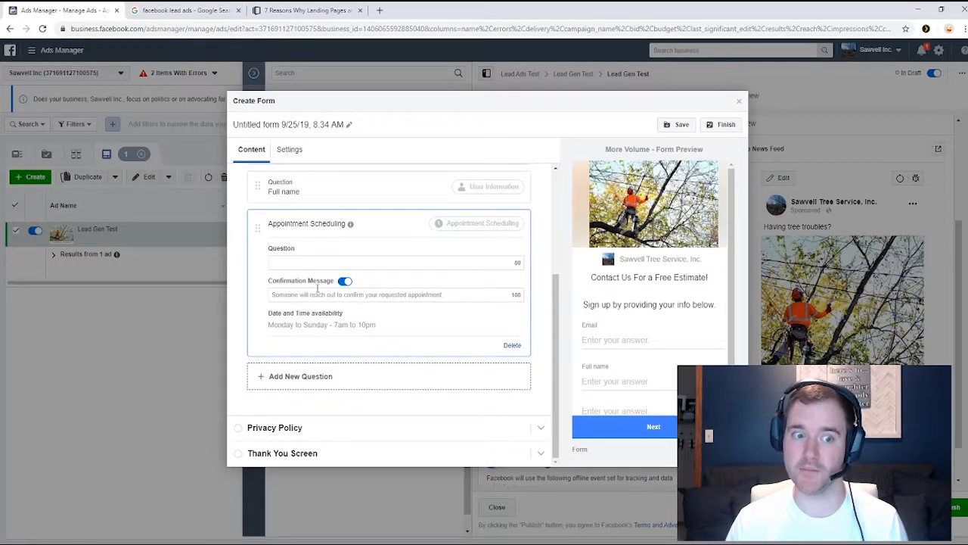
Step: Enter "When would you like your estimate?" as the appointment scheduling question and check it in the form preview
left_click(303, 261)
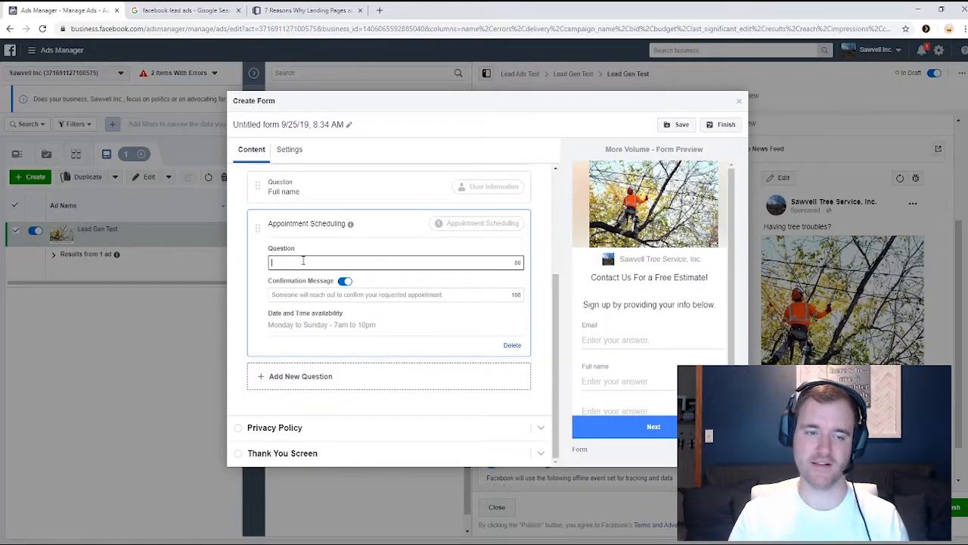
type("When would you ")
type("lile")
type(" your estimate?")
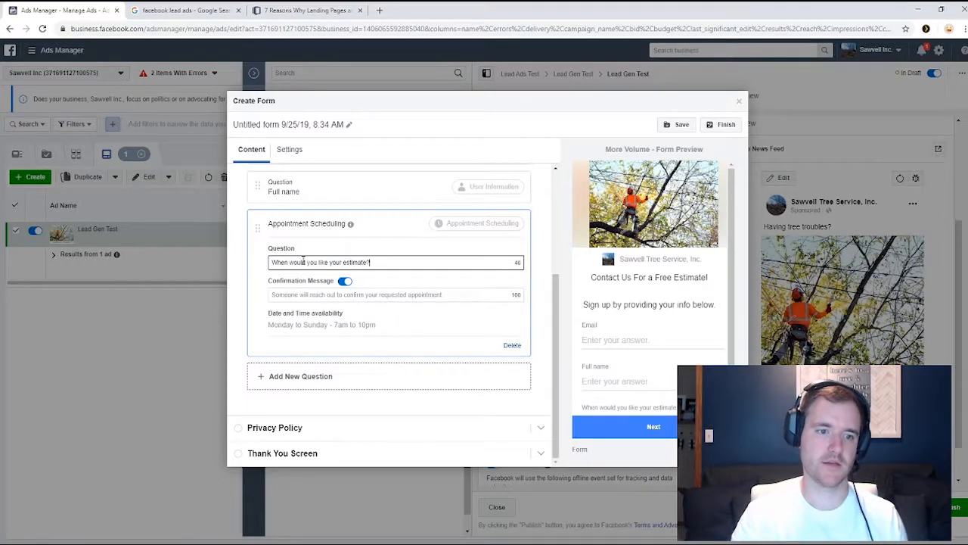
left_click(313, 326)
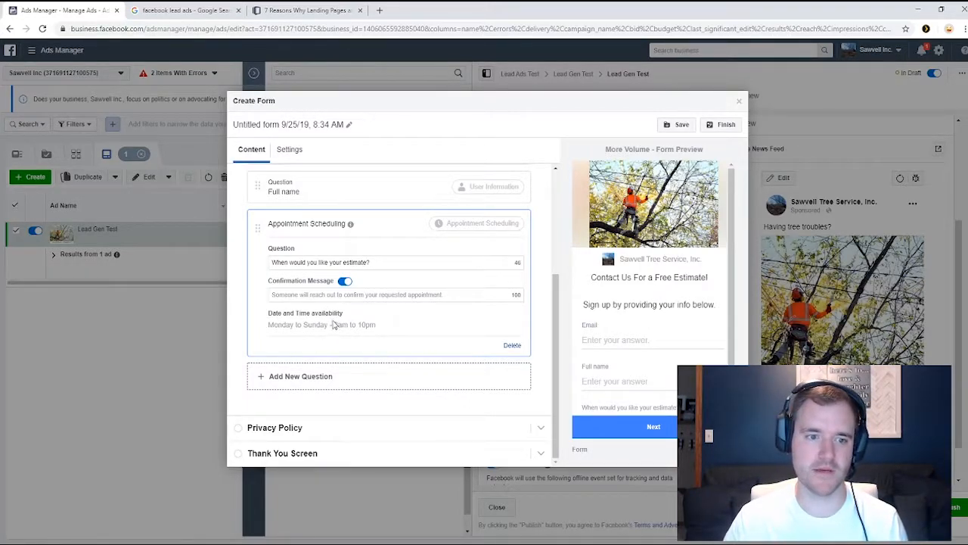
left_click(326, 297)
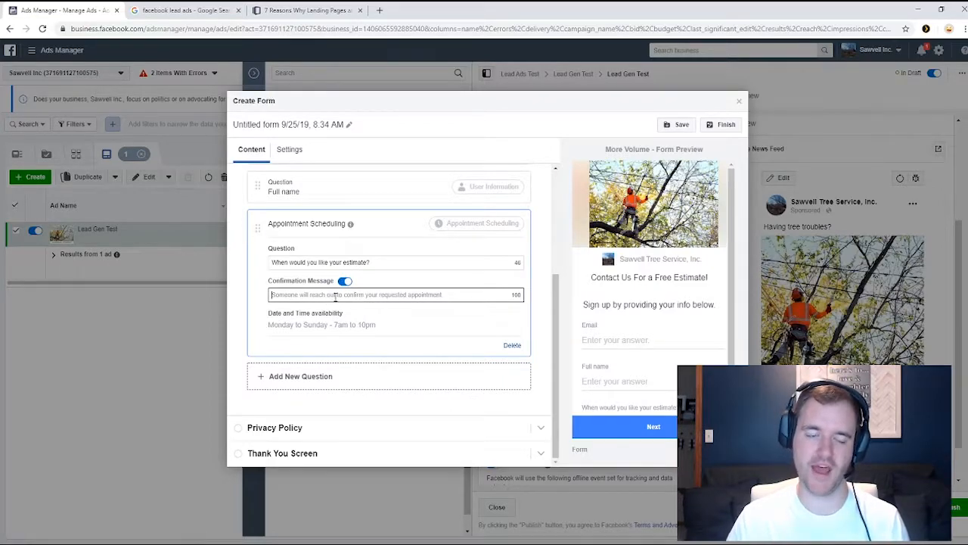
scroll(605, 306, "down", 1)
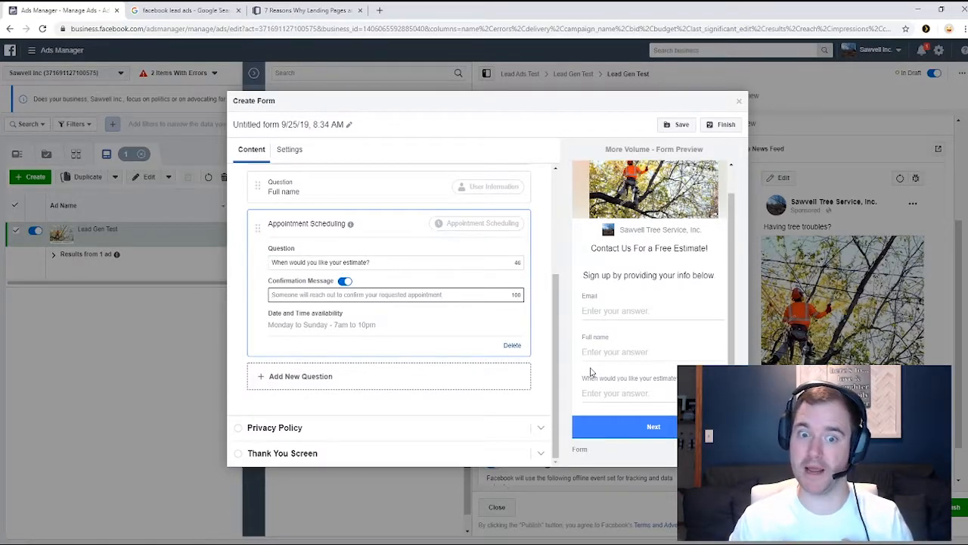
scroll(401, 300, "up", 2)
scroll(340, 348, "down", 2)
Step: Add a Phone number contact question to the lead form and review the answer fields in the preview
left_click(289, 384)
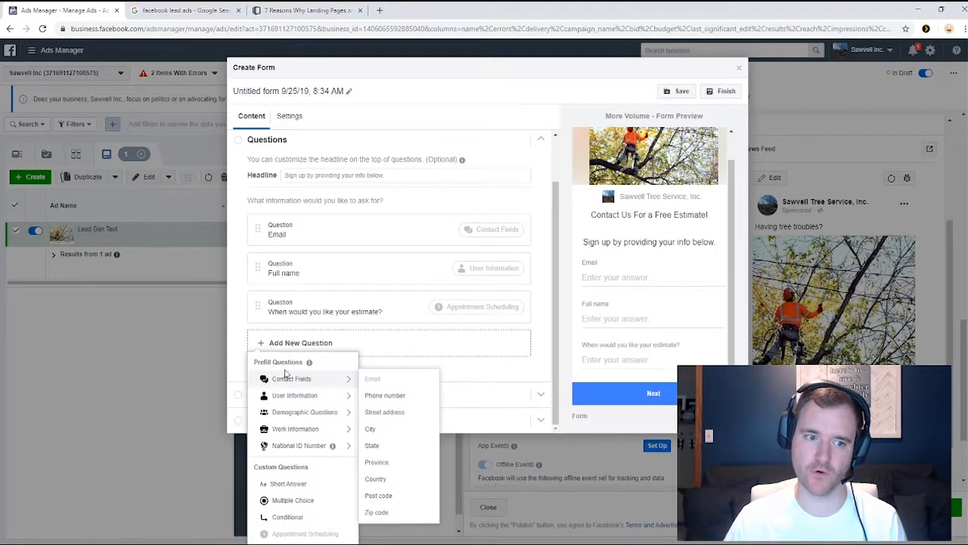
left_click(384, 395)
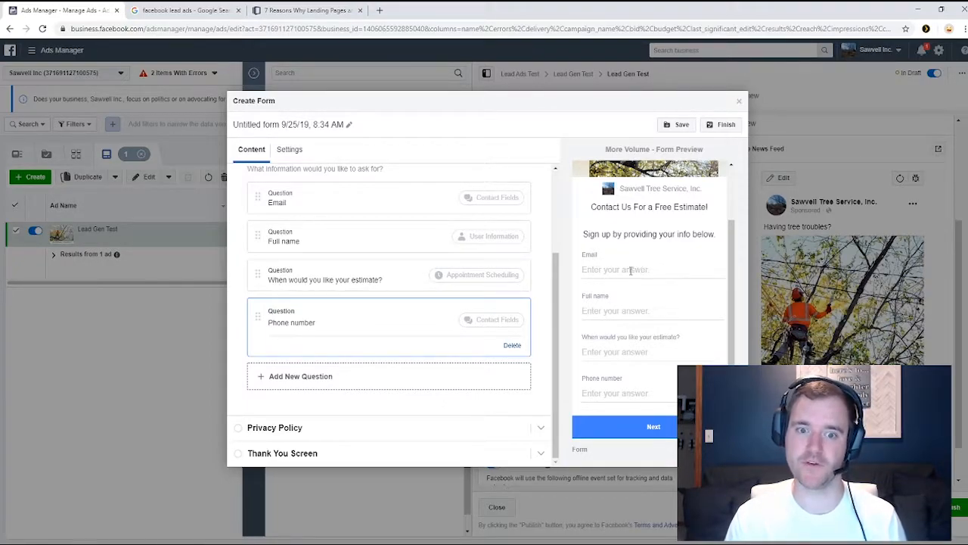
left_click_drag(584, 311, 637, 311)
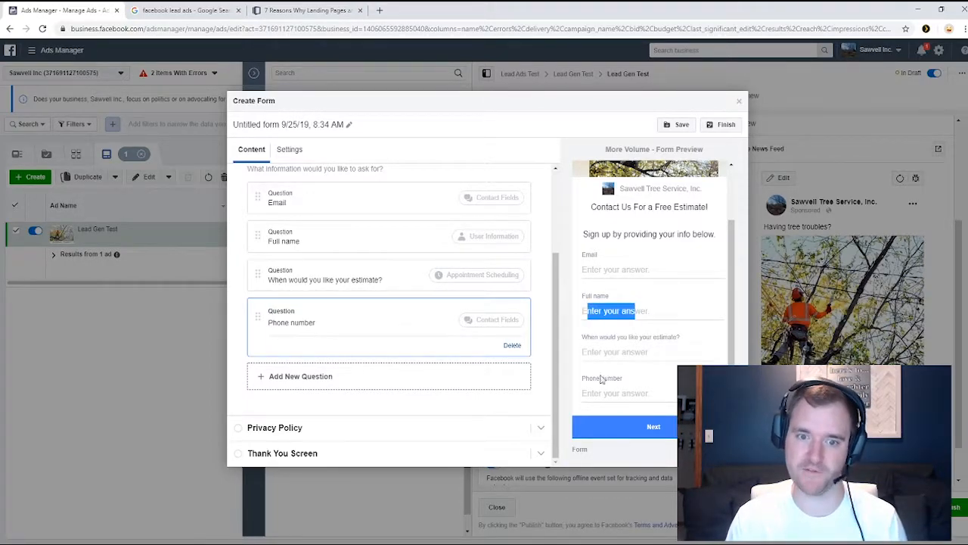
left_click_drag(585, 393, 608, 392)
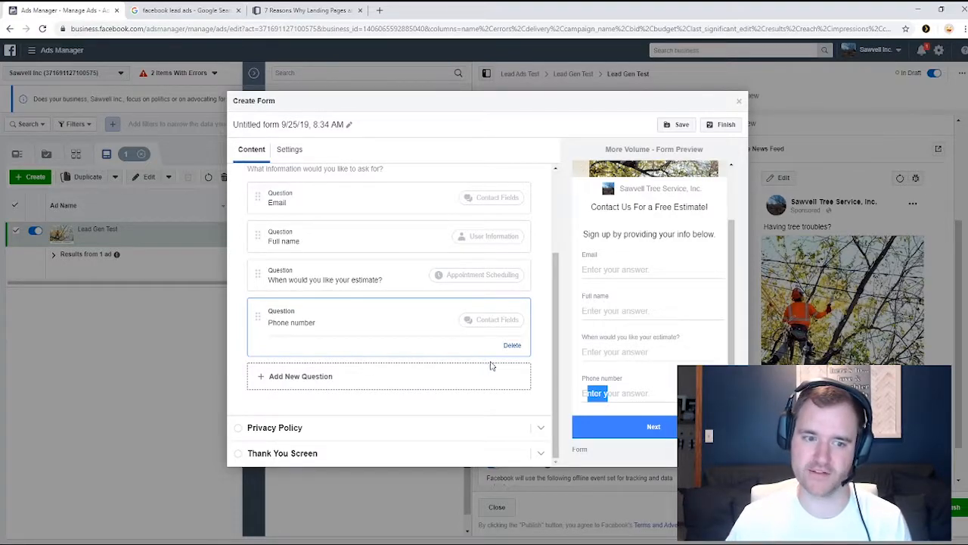
Step: Review the lead form's Privacy Policy link fields and the Thank You Screen's headline, description and website link settings
left_click(307, 429)
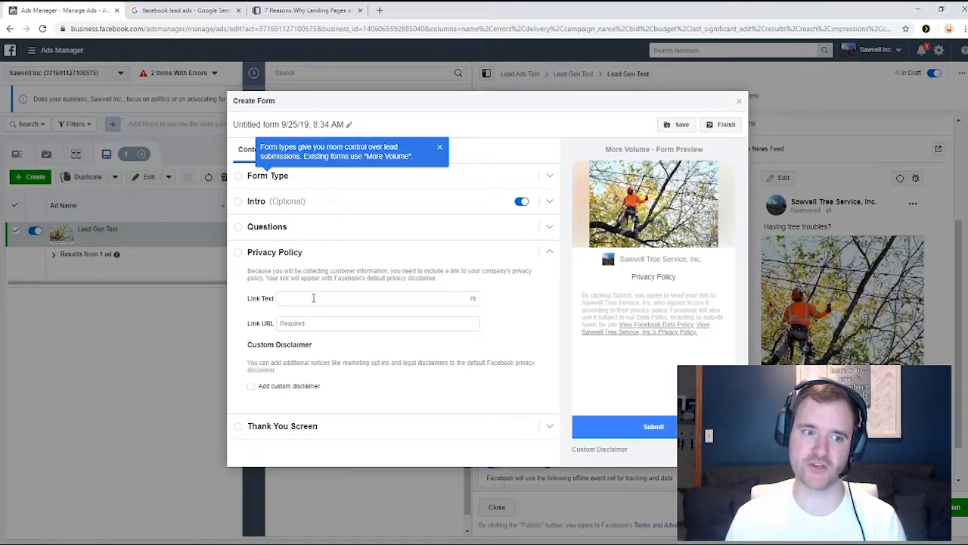
left_click(291, 323)
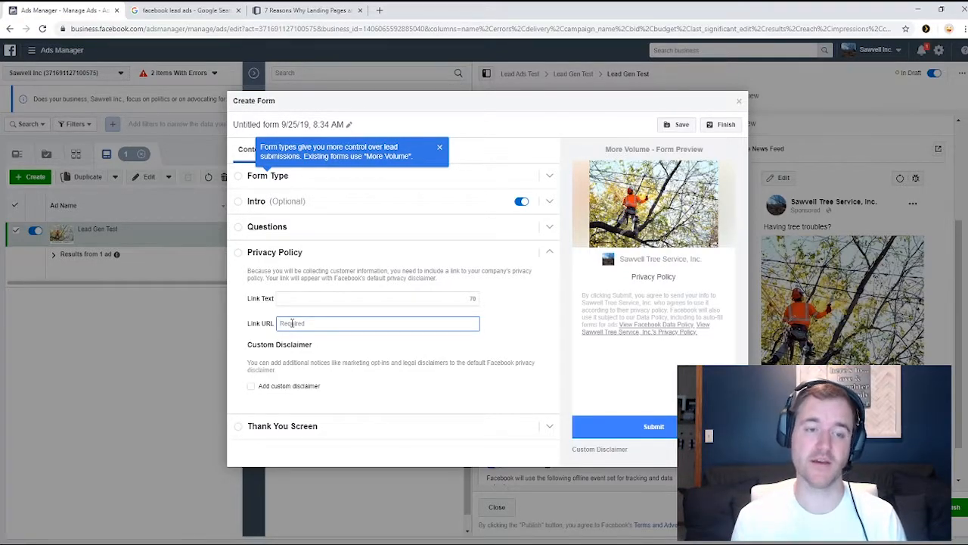
left_click(272, 427)
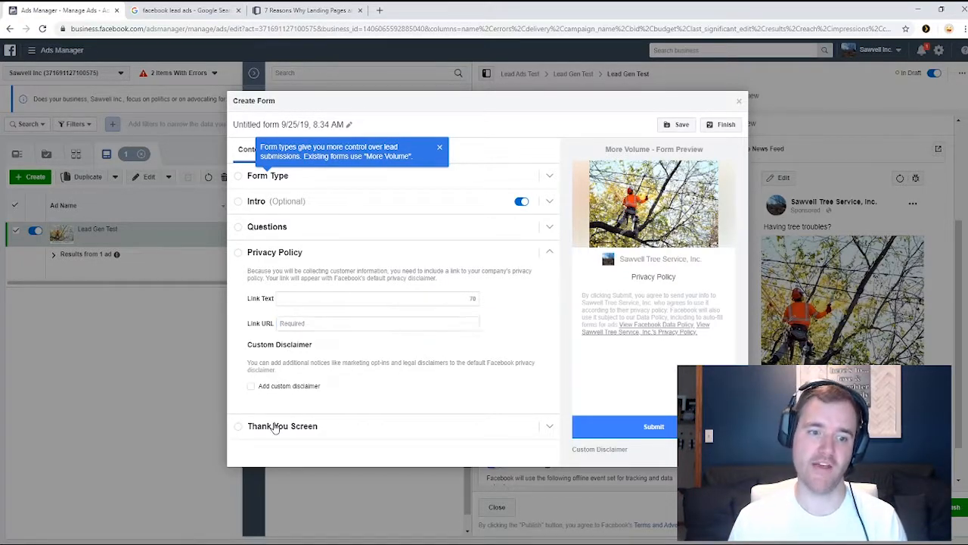
left_click_drag(616, 277, 690, 278)
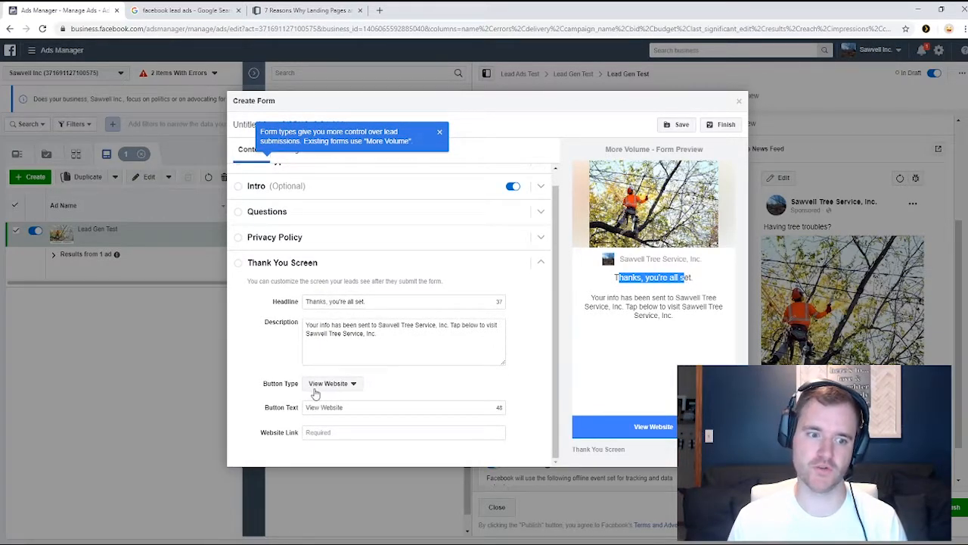
left_click(323, 430)
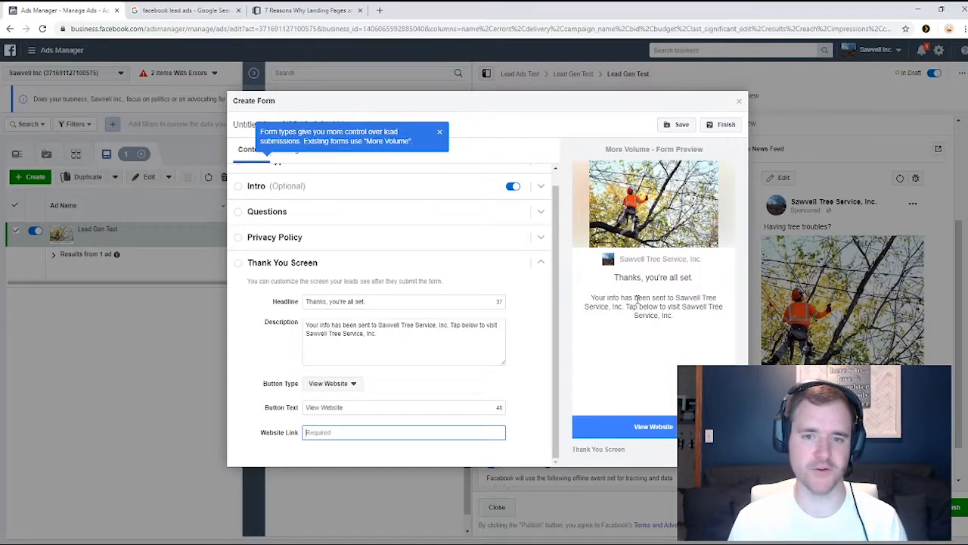
double_click(619, 305)
left_click_drag(622, 303, 651, 299)
left_click(650, 299)
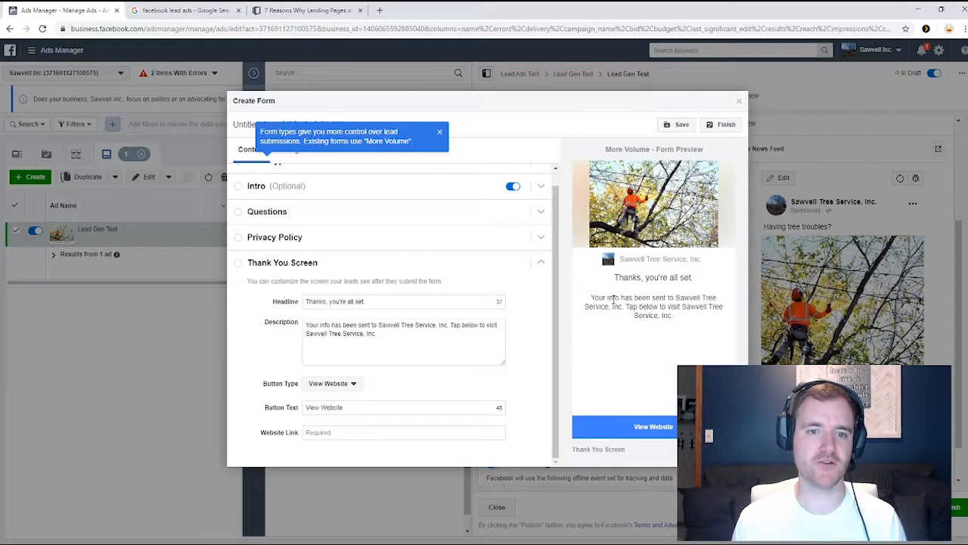
left_click(402, 329)
left_click_drag(377, 333, 379, 323)
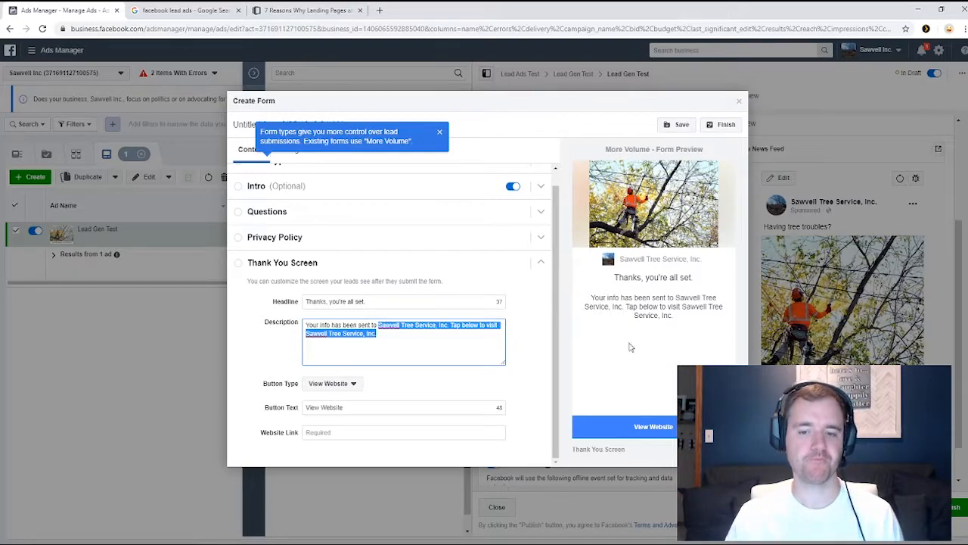
Step: Try to finish the lead form and close it, keeping it as a draft
left_click(723, 125)
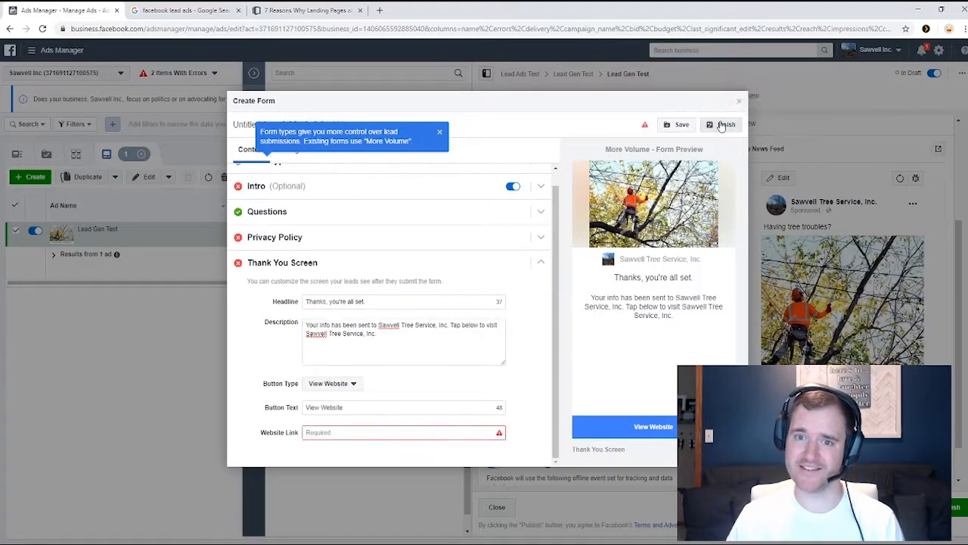
left_click(306, 238)
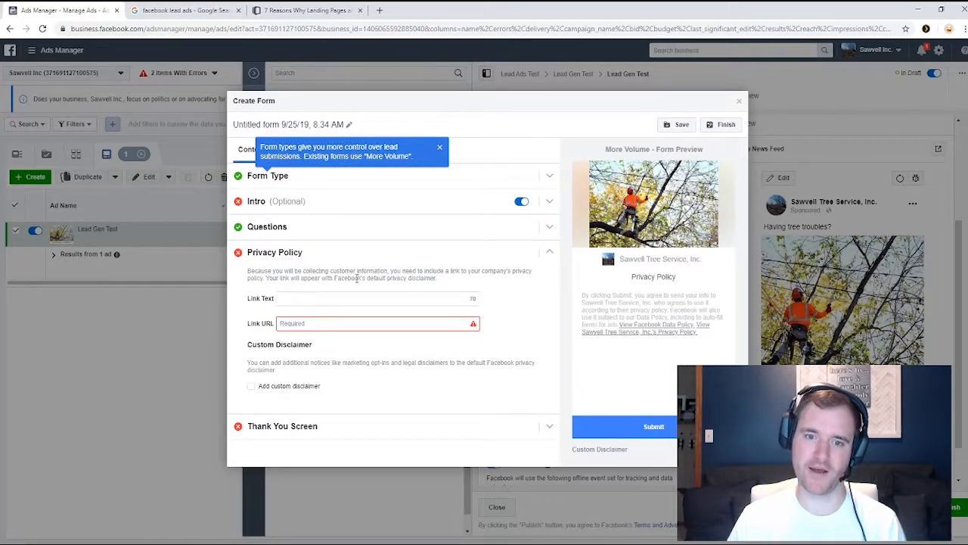
left_click(739, 101)
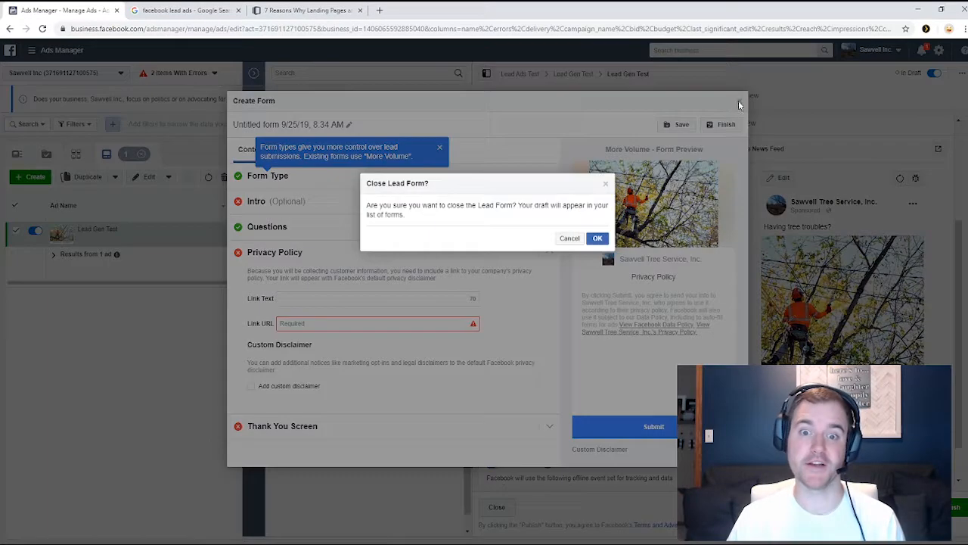
left_click(599, 238)
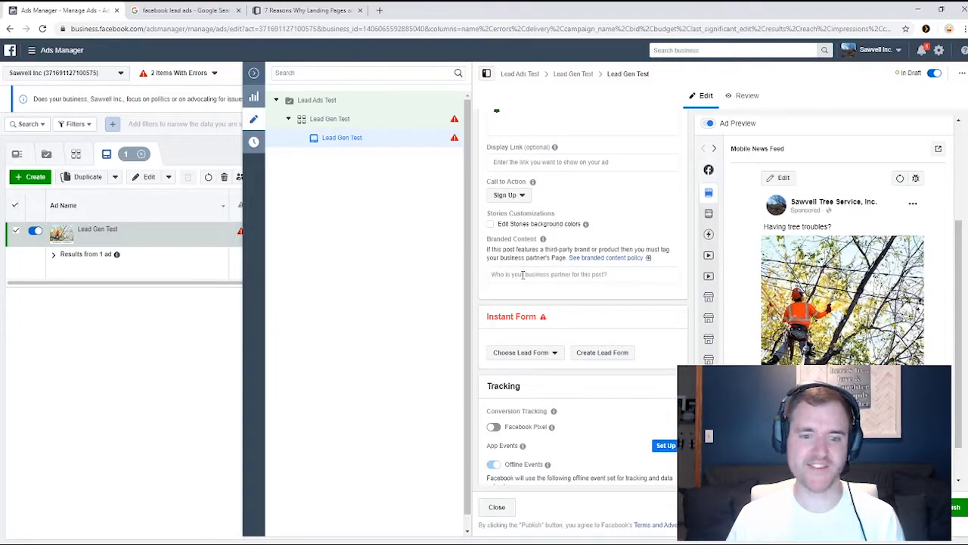
Step: Turn on Facebook Pixel conversion tracking for the ad and view the lead forms available to choose
scroll(530, 274, "down", 2)
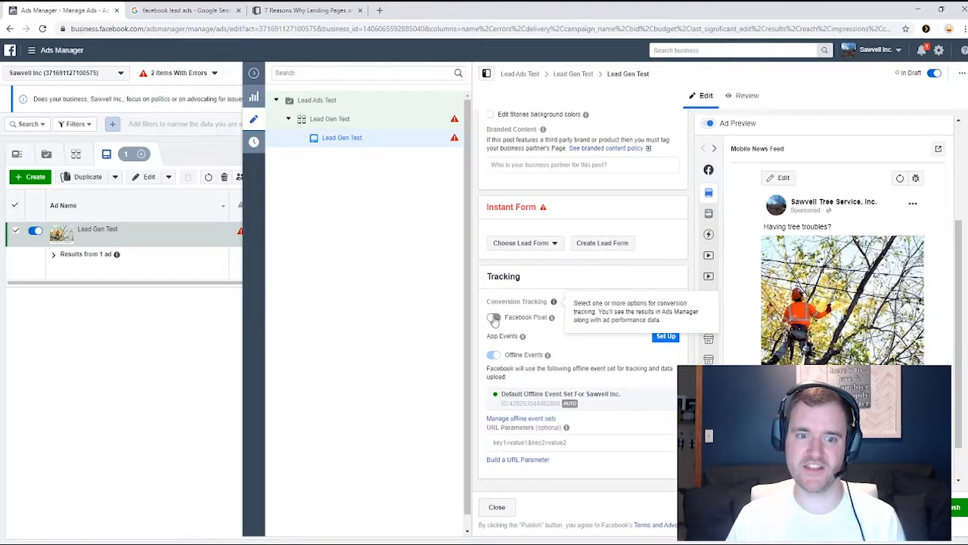
left_click(494, 316)
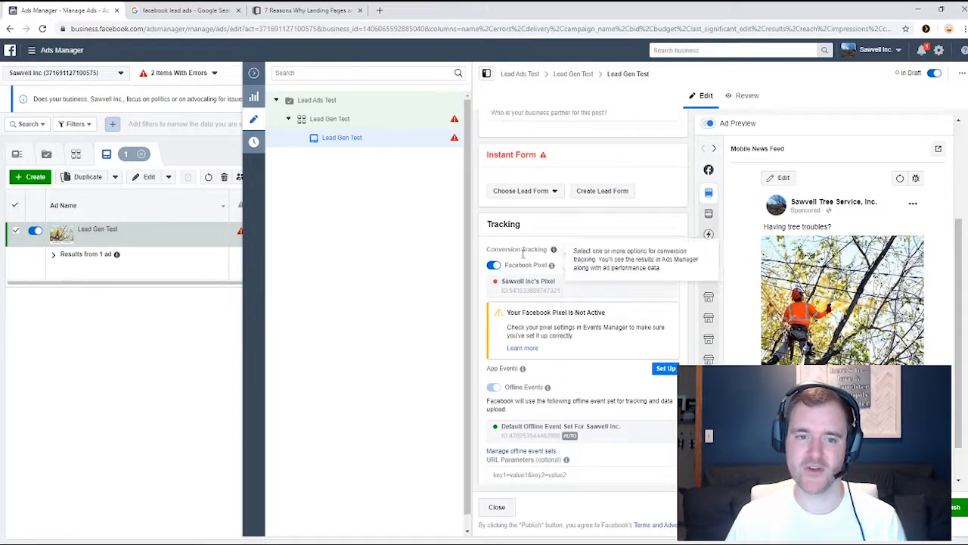
scroll(525, 253, "down", 1)
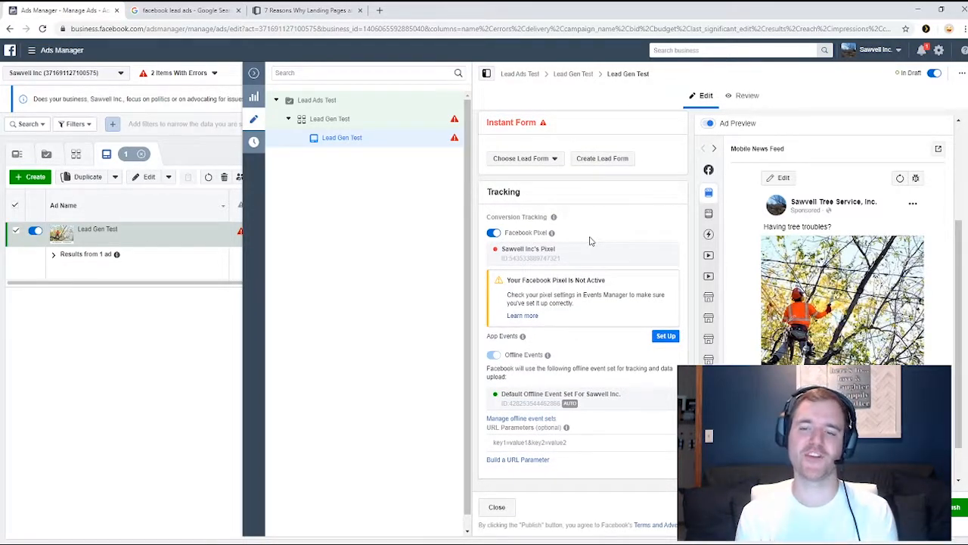
scroll(591, 240, "up", 1)
left_click(529, 211)
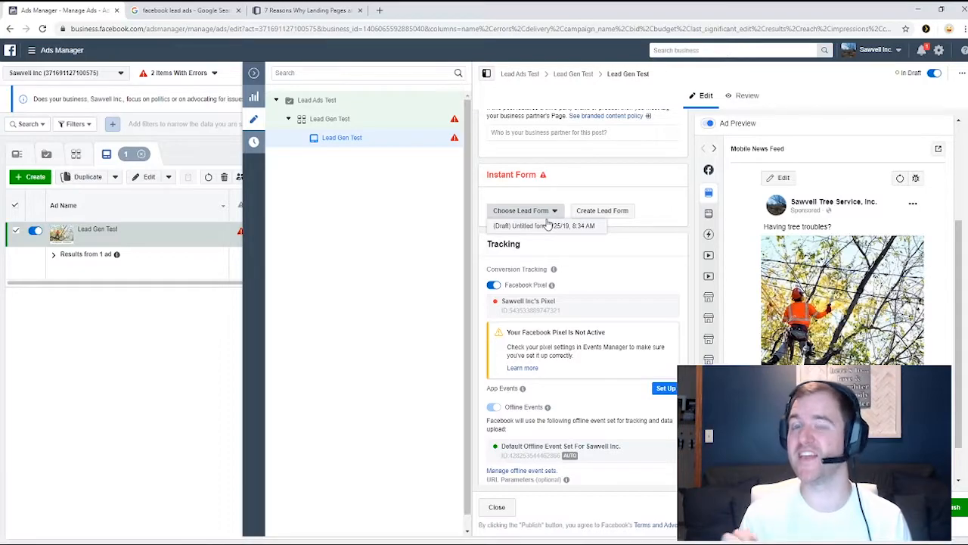
left_click(556, 194)
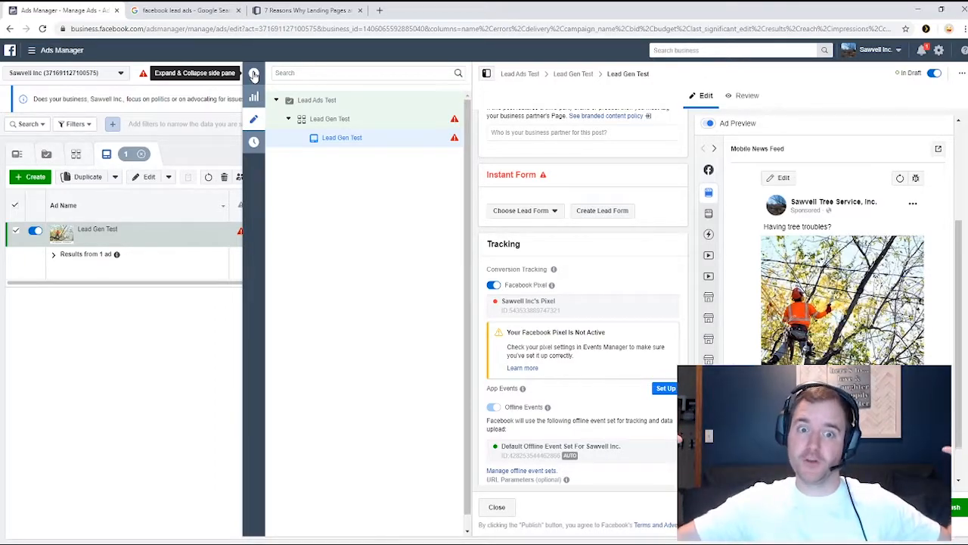
Step: Go to the Audiences page from the full list of business tools and show the audience types that can be created
left_click(34, 50)
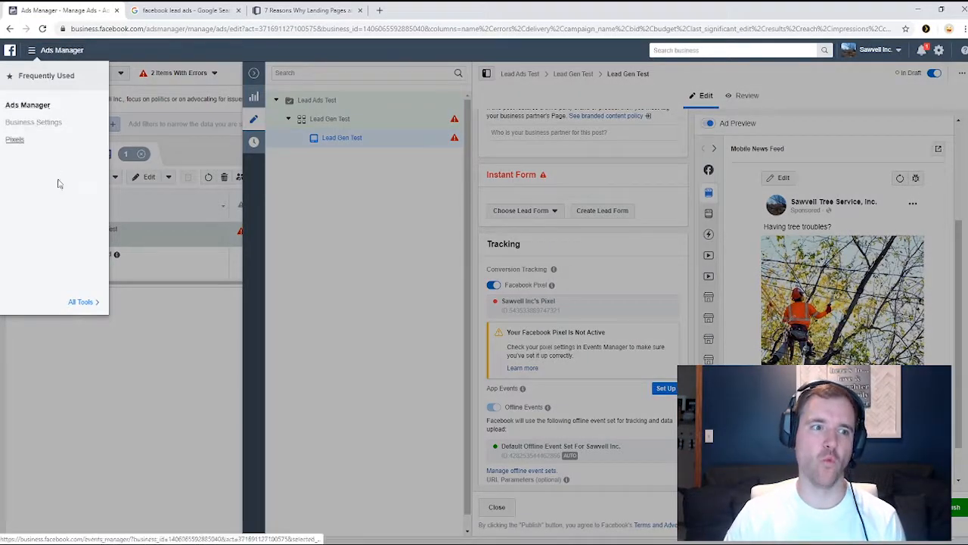
left_click(83, 302)
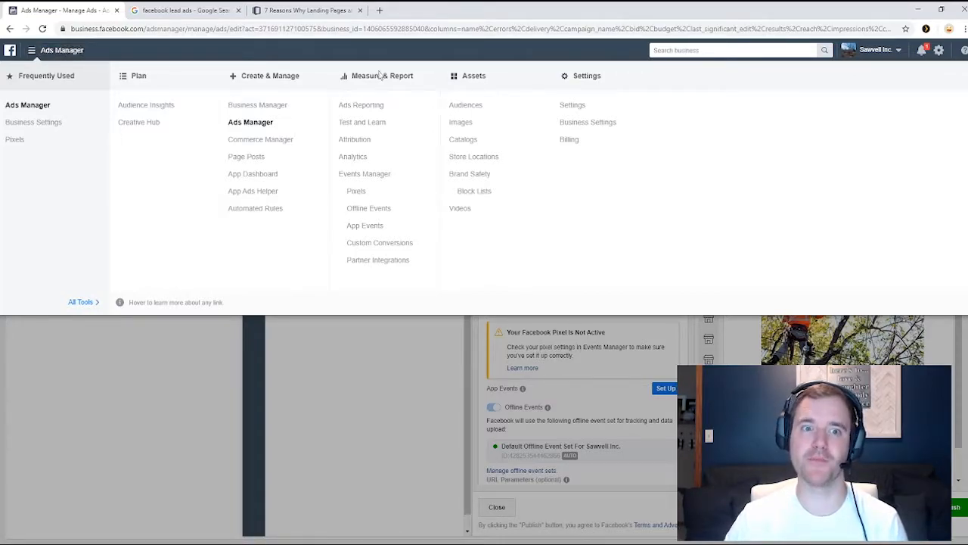
left_click(461, 107)
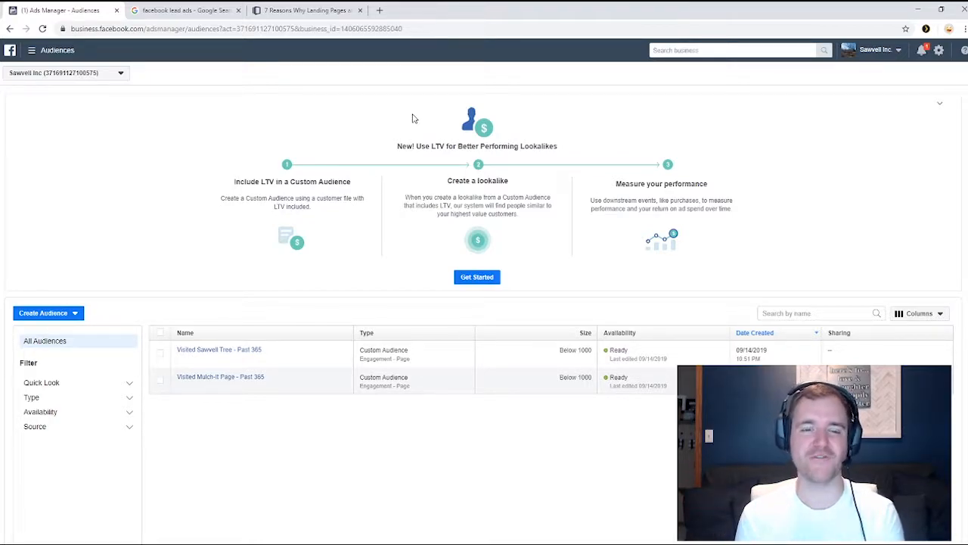
scroll(416, 193, "down", 1)
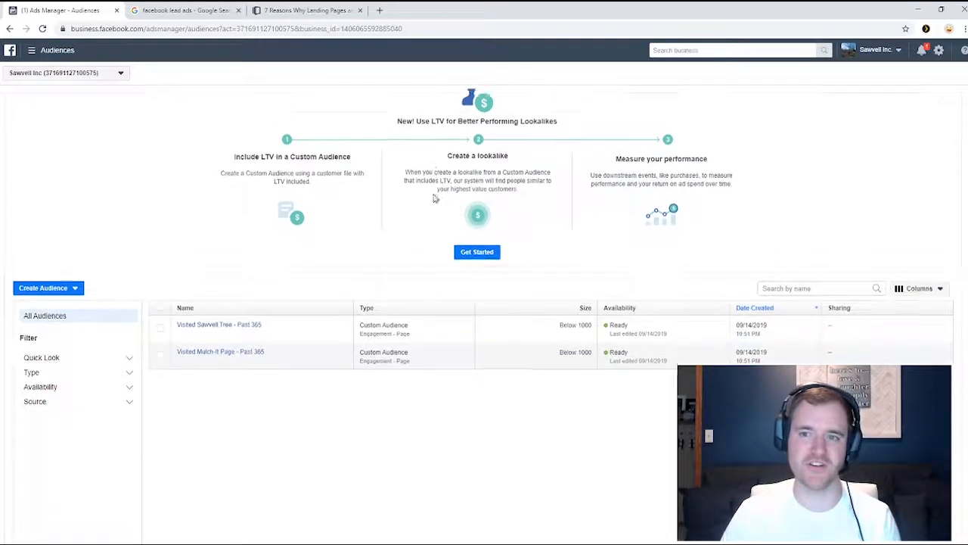
left_click(52, 260)
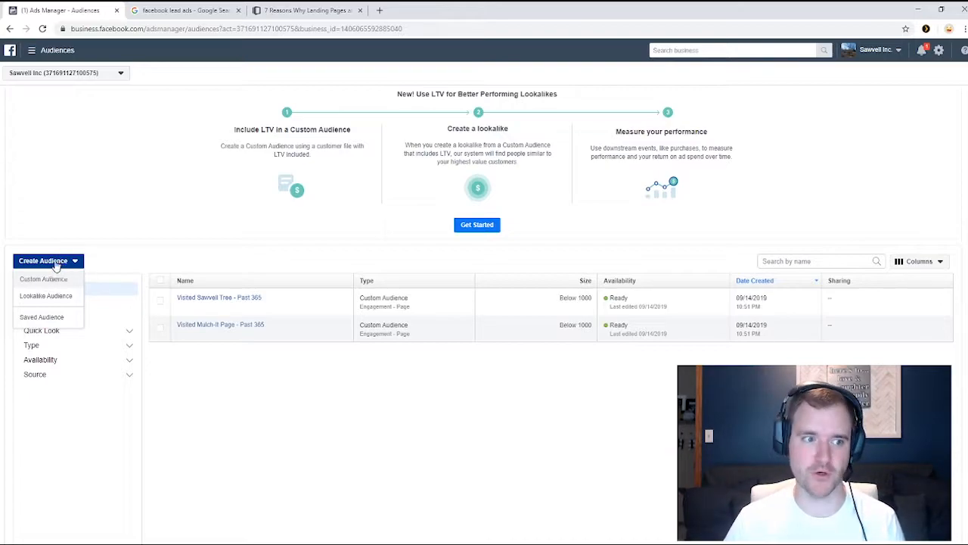
left_click(47, 51)
left_click(50, 53)
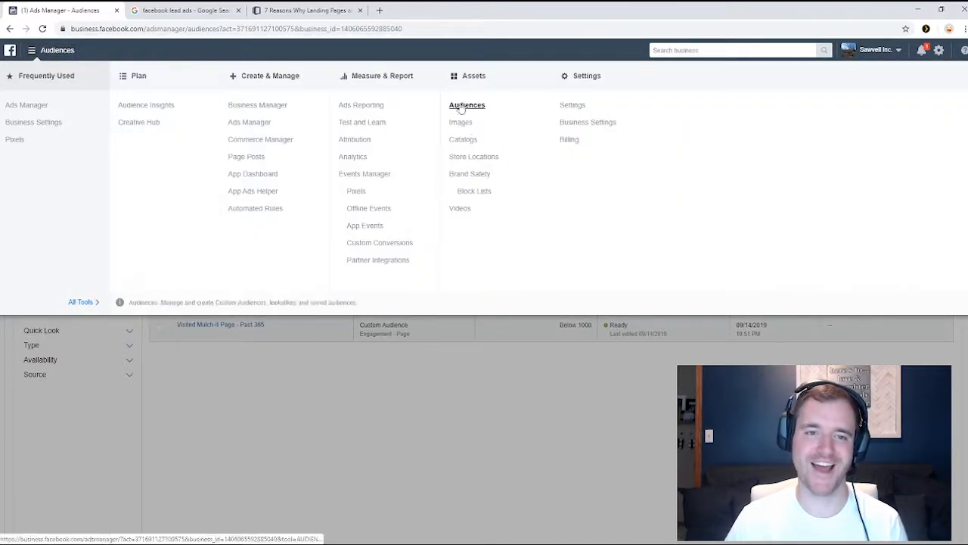
left_click(470, 379)
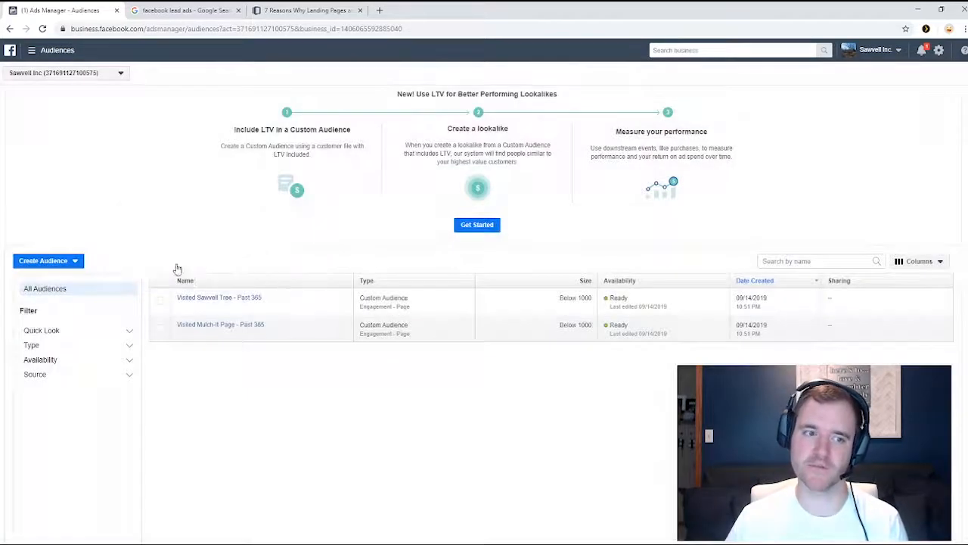
Step: Start a custom audience based on the Lead form source and show its options for people who opened or submitted the form
left_click(46, 260)
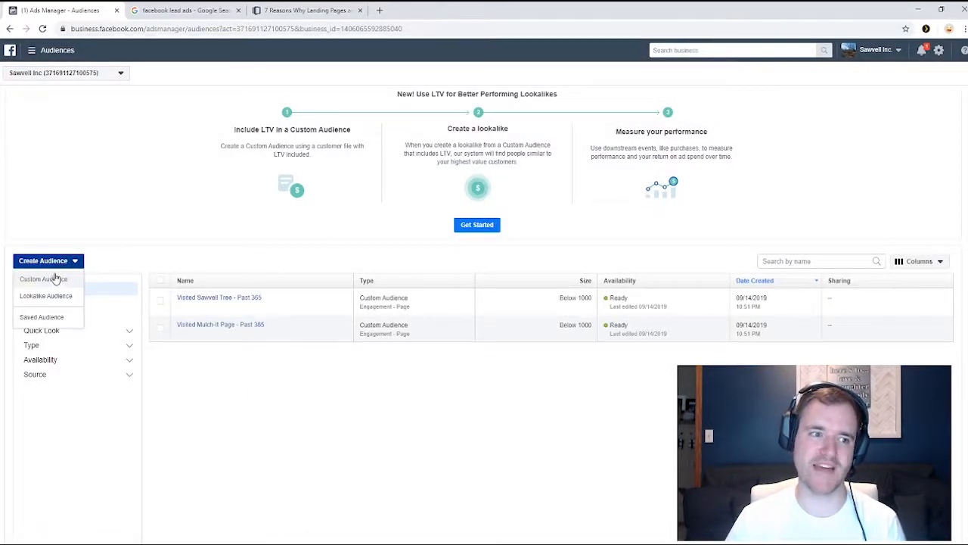
left_click(47, 280)
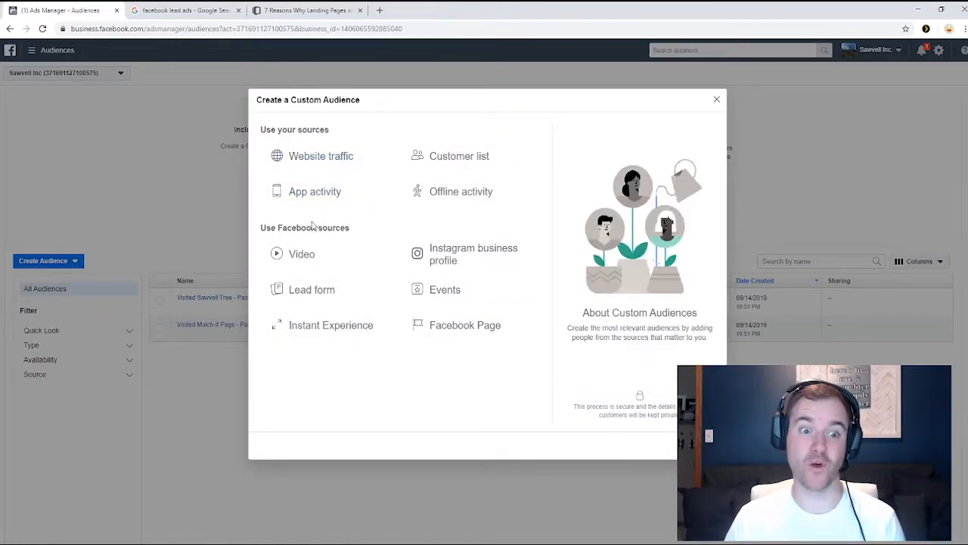
left_click(349, 296)
left_click(359, 206)
left_click(359, 206)
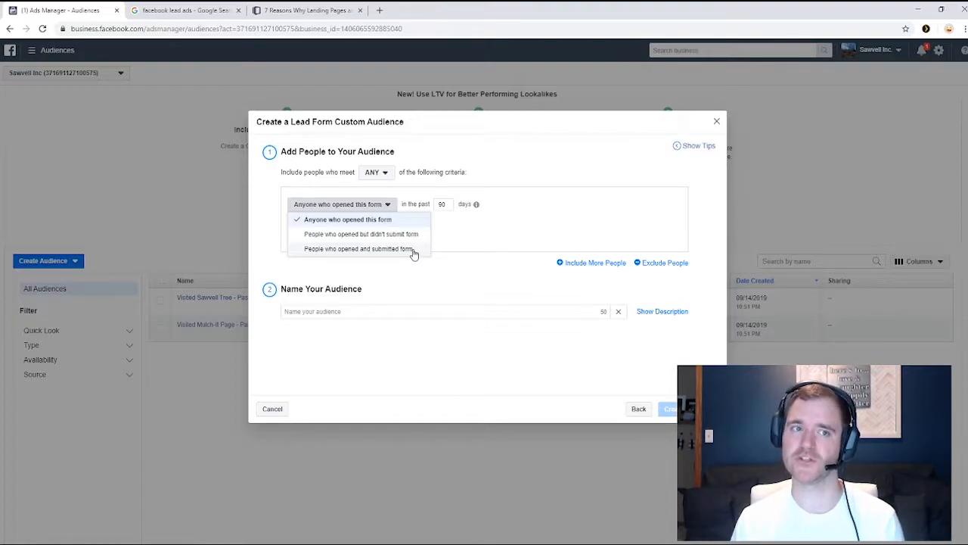
Step: Look at the Facebook lead ads image results and the landing pages article, and return to the custom audience setup
left_click(161, 9)
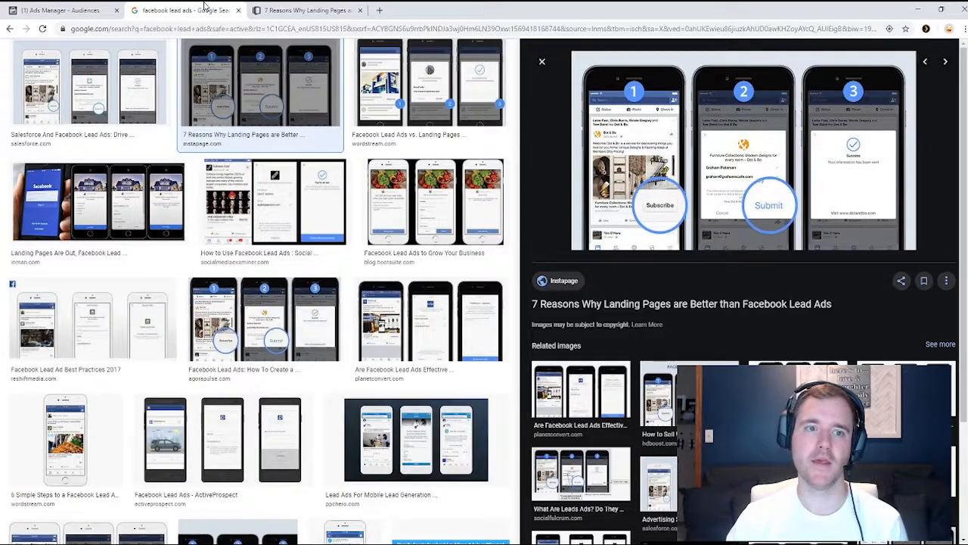
left_click(295, 9)
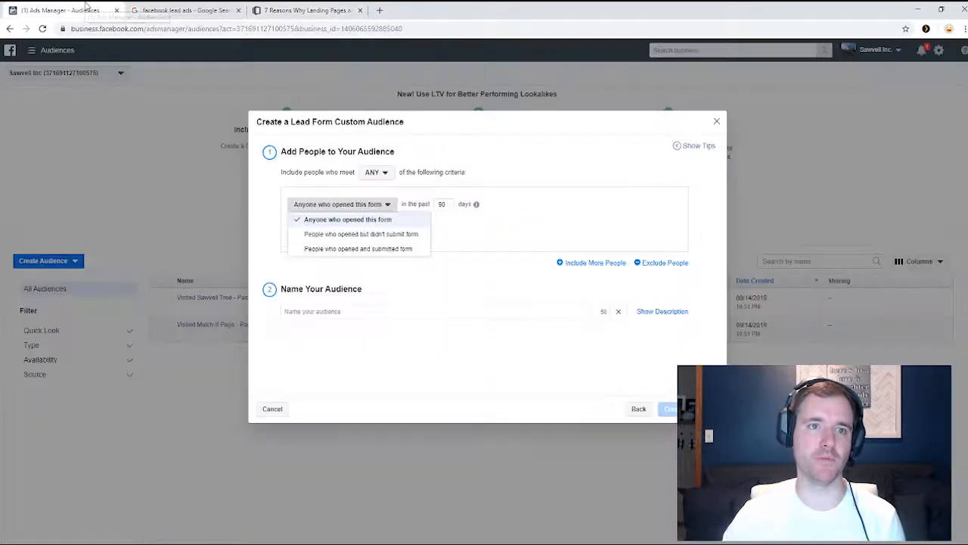
left_click(86, 9)
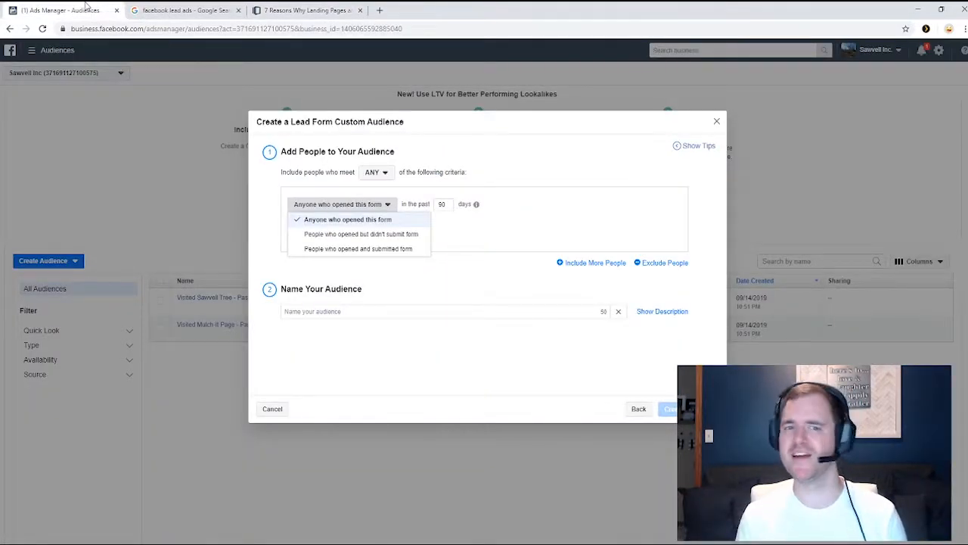